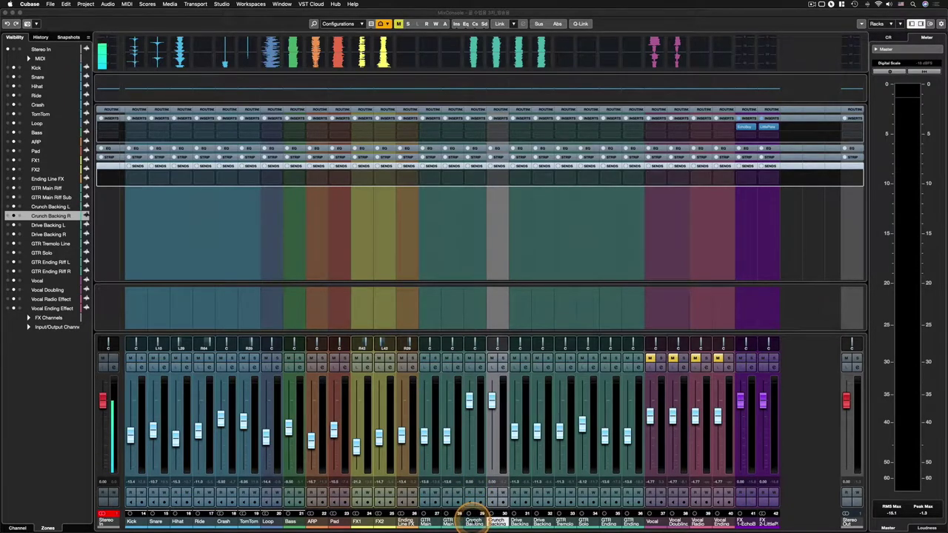
- Select the Crunch Backing L and Crunch Backing R channels together, solo both, and start playback
{"action": "left_click", "coordinate": [474, 517]}
{"action": "left_click", "coordinate": [495, 518], "text": "shift"}
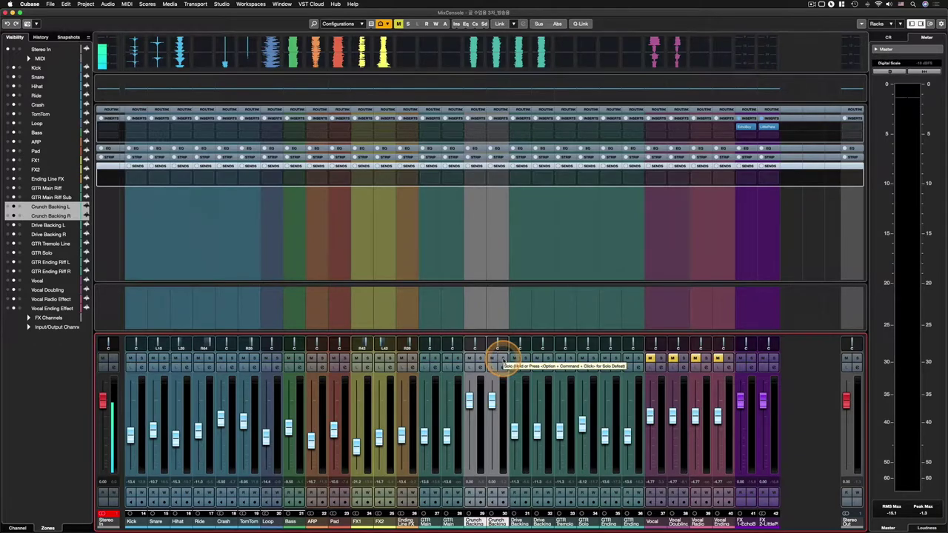
{"action": "left_click", "coordinate": [503, 361]}
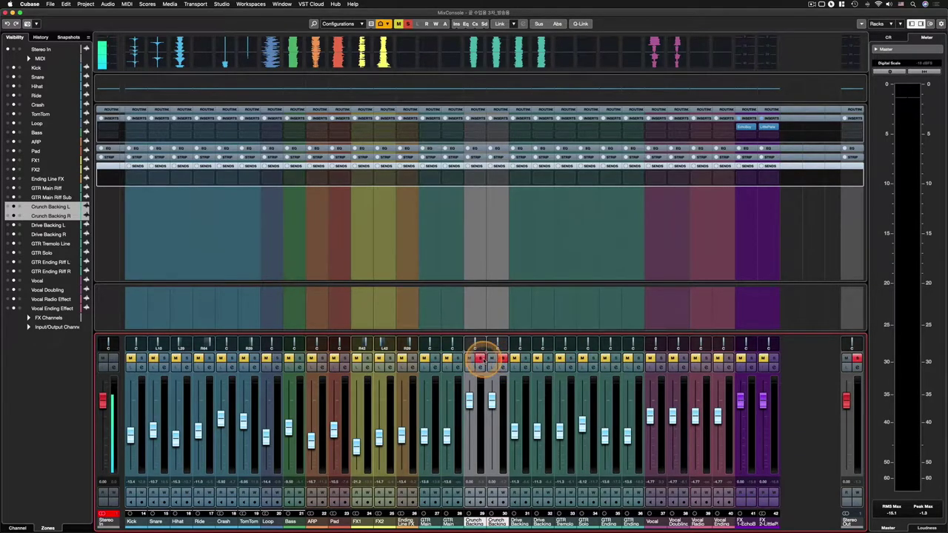
{"action": "key", "text": "space"}
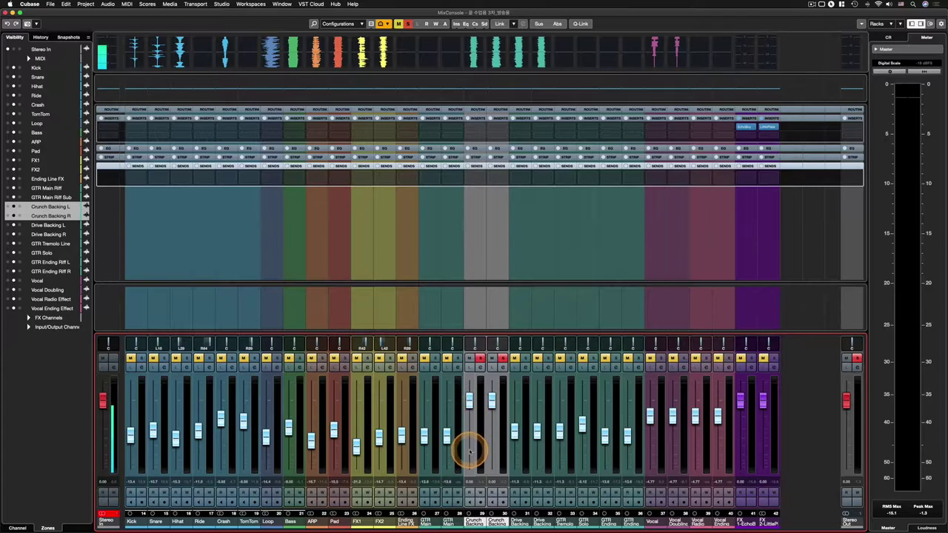
- Try lowering the Crunch Backing L fader alone, reset it, and move both Crunch Backing faders together with temporary Q-Link
{"action": "left_click_drag", "start_coordinate": [468, 404], "coordinate": [469, 420]}
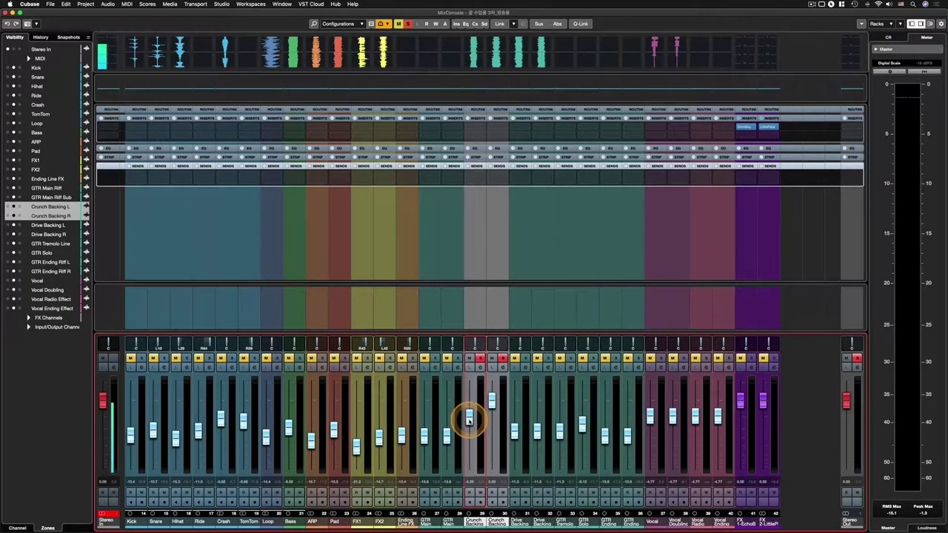
{"action": "left_click", "coordinate": [469, 421], "text": "super"}
{"action": "key", "text": "alt+shift"}
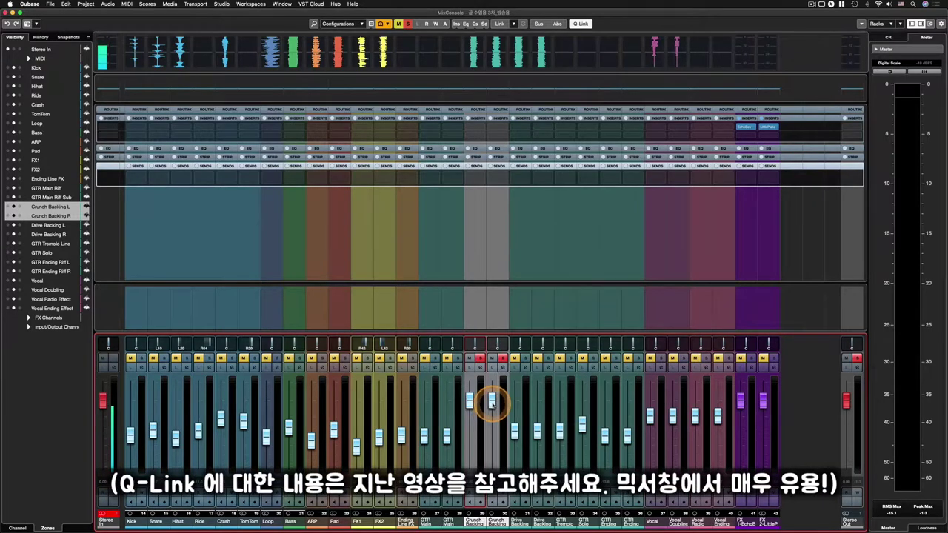
{"action": "mouse_move", "coordinate": [492, 402]}
{"action": "left_mouse_down"}
{"action": "mouse_move", "coordinate": [491, 424]}
{"action": "mouse_move", "coordinate": [492, 402]}
{"action": "left_mouse_up"}
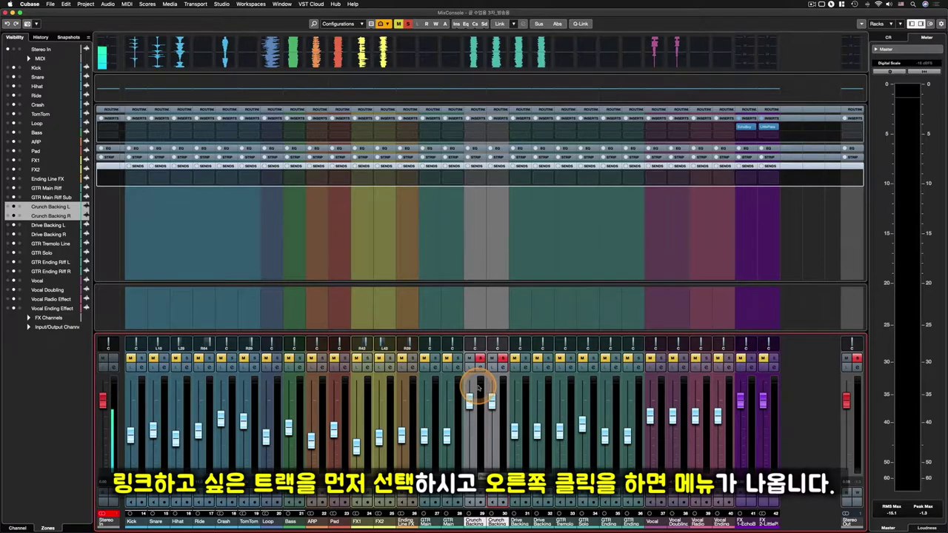
- Link the two selected Crunch Backing channels as group "Link 1", keeping every parameter linked except Pan and no VCA fader
{"action": "right_click", "coordinate": [478, 386]}
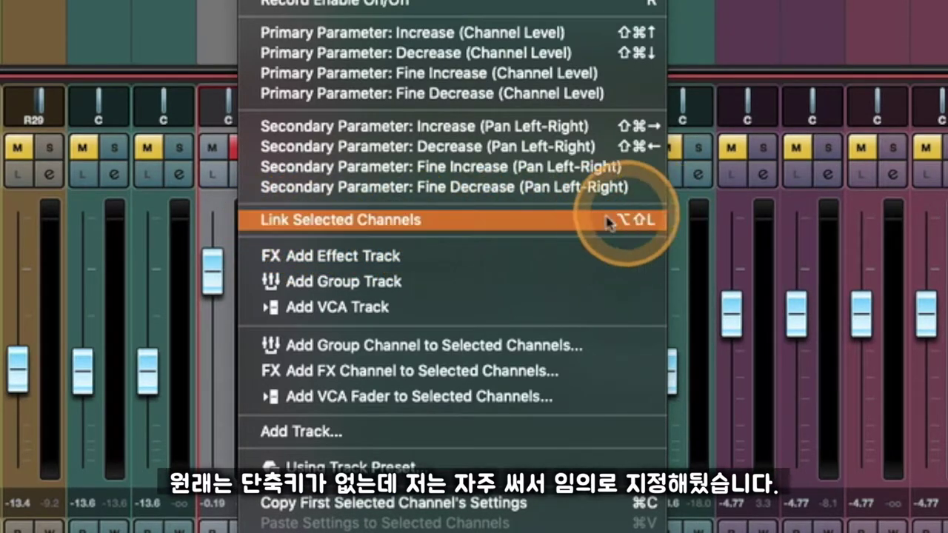
{"action": "left_click", "coordinate": [319, 220]}
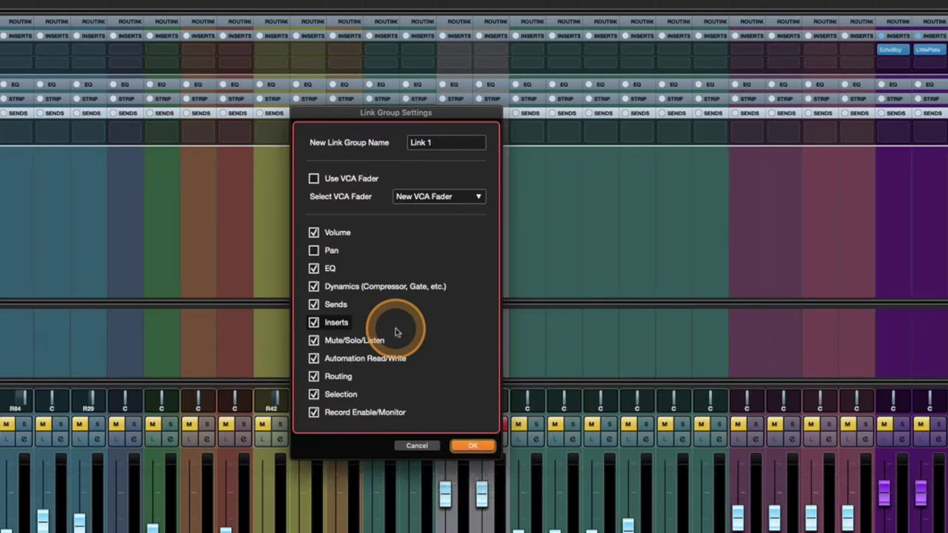
{"action": "left_click_drag", "start_coordinate": [388, 111], "coordinate": [452, 93]}
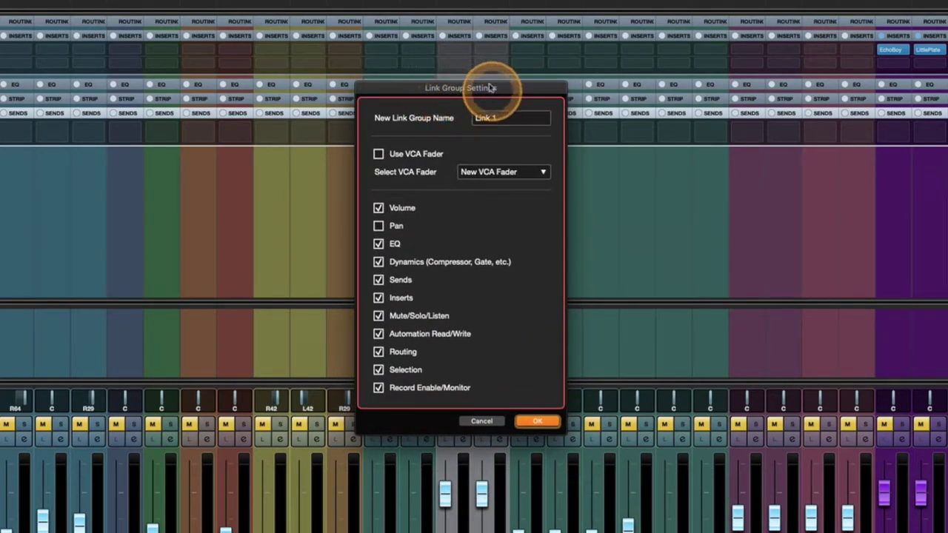
{"action": "left_click_drag", "start_coordinate": [417, 89], "coordinate": [426, 95]}
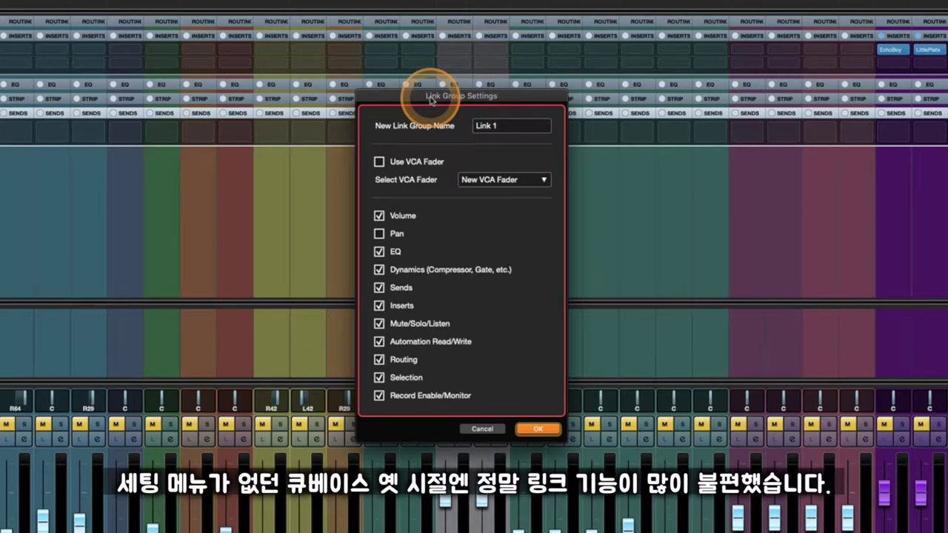
{"action": "left_click_drag", "start_coordinate": [431, 100], "coordinate": [438, 73]}
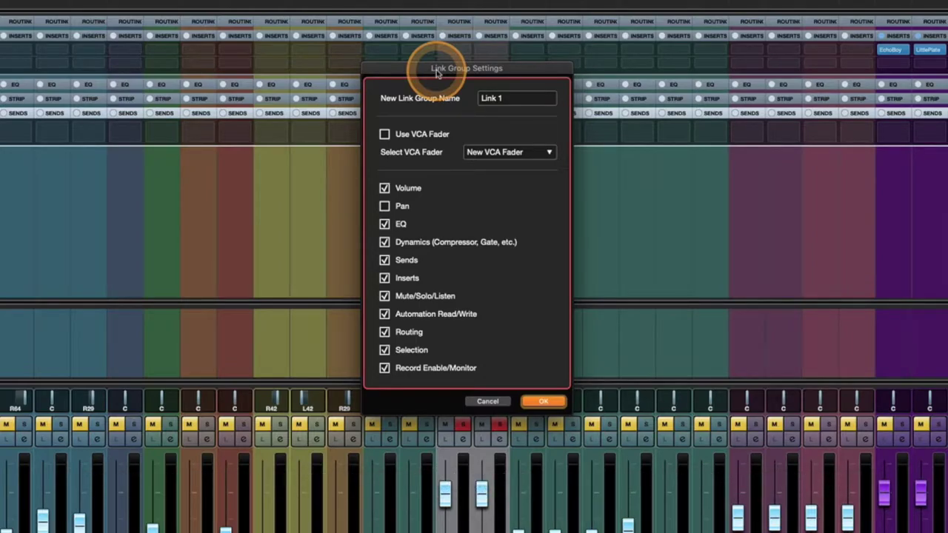
{"action": "mouse_move", "coordinate": [437, 71]}
{"action": "left_mouse_down"}
{"action": "mouse_move", "coordinate": [423, 66]}
{"action": "mouse_move", "coordinate": [436, 67]}
{"action": "left_mouse_up"}
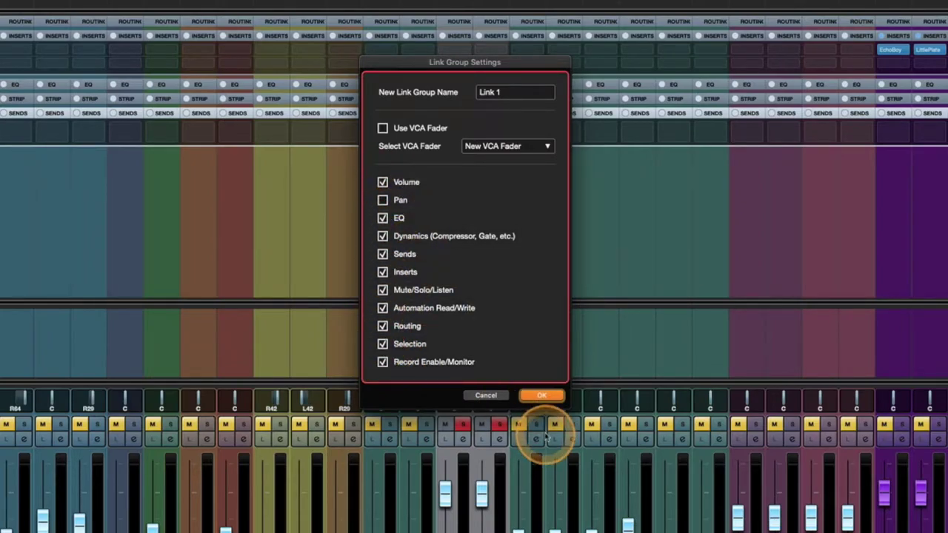
{"action": "left_click", "coordinate": [542, 395]}
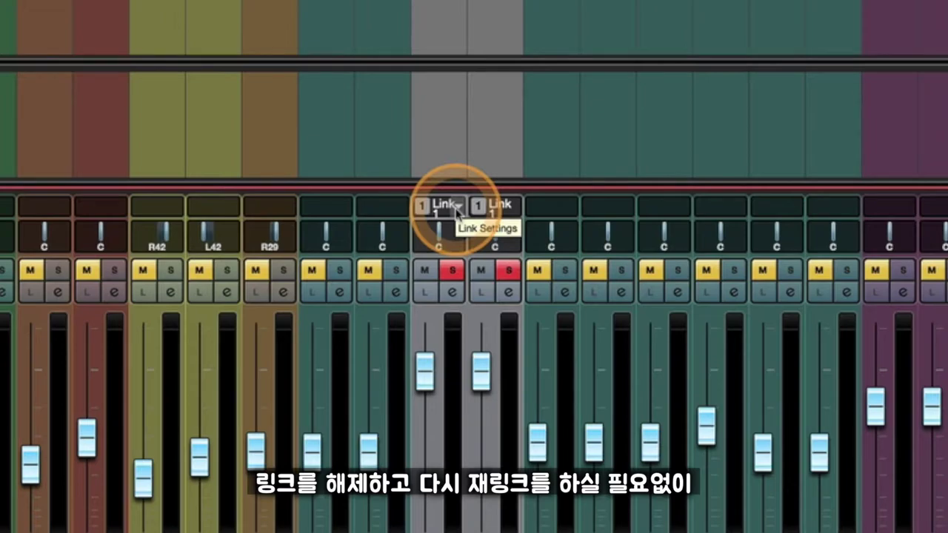
- Edit the Crunch Backing link group's settings and rename the group "GTR Backing"
{"action": "left_click", "coordinate": [459, 211]}
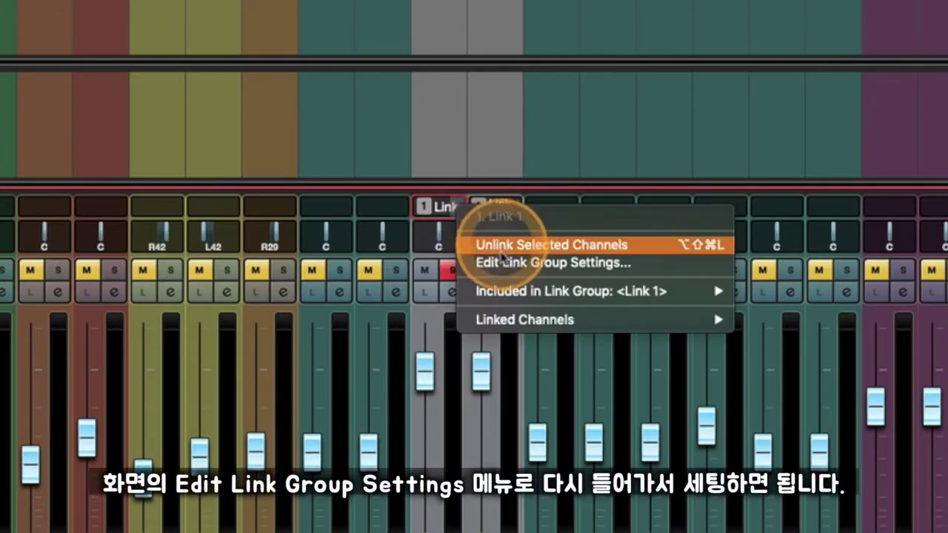
{"action": "left_click", "coordinate": [607, 265]}
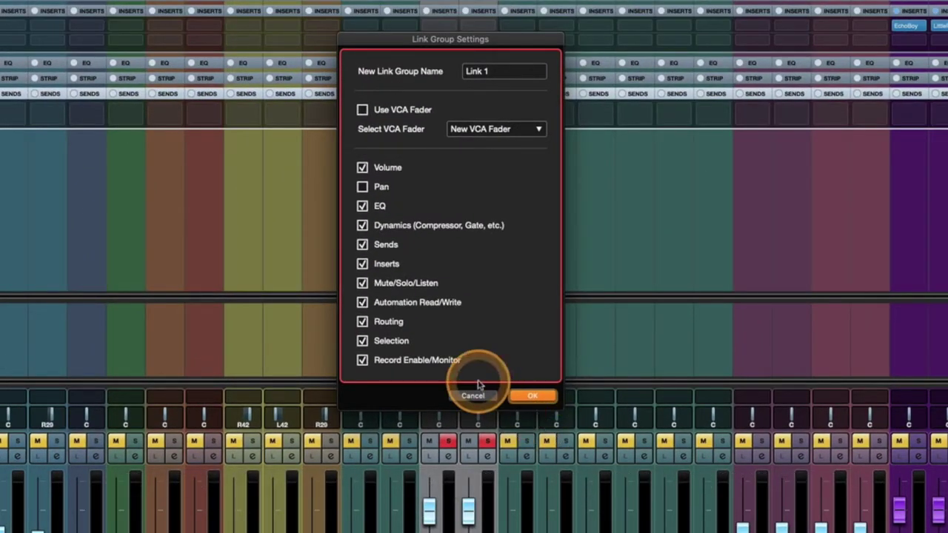
{"action": "left_click", "coordinate": [521, 71]}
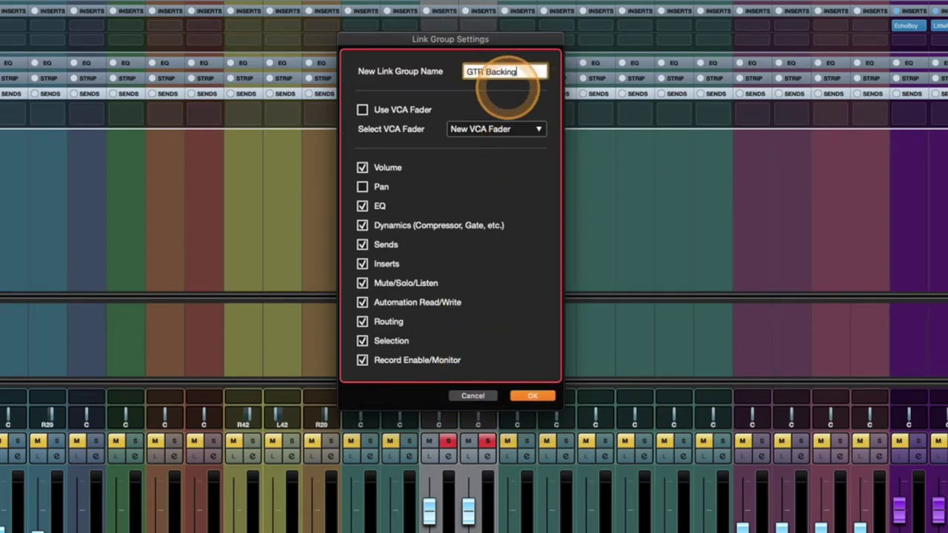
{"action": "key", "text": "Return"}
{"action": "left_click", "coordinate": [533, 396]}
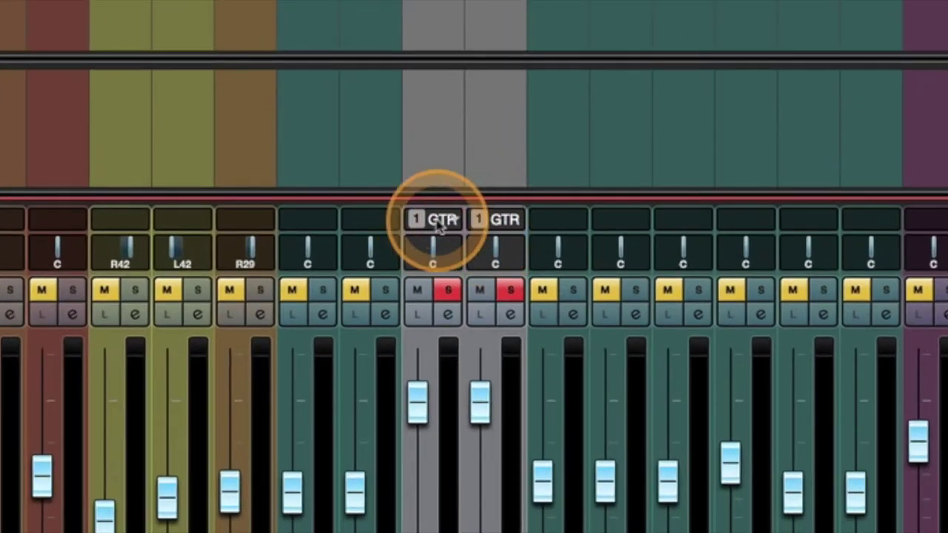
- Examine the GTR Backing group's link options and its list of linked channels
{"action": "right_click", "coordinate": [436, 219]}
{"action": "right_click", "coordinate": [450, 217]}
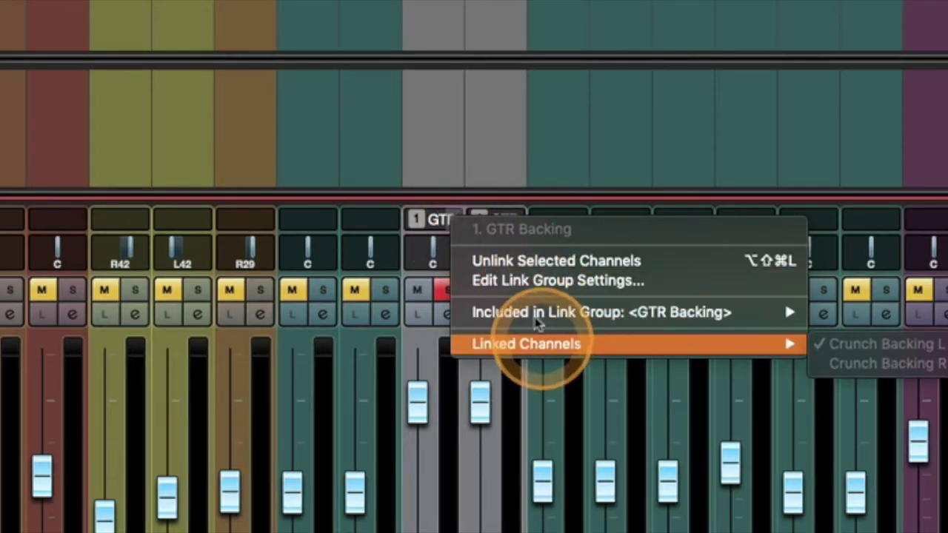
{"action": "left_click", "coordinate": [440, 221]}
- Lower the linked Crunch Backing faders slightly, turn off their solo, and pan the pair hard left and right
{"action": "mouse_move", "coordinate": [417, 400]}
{"action": "left_mouse_down"}
{"action": "mouse_move", "coordinate": [420, 459]}
{"action": "mouse_move", "coordinate": [420, 401]}
{"action": "left_mouse_up"}
{"action": "left_click", "coordinate": [513, 293]}
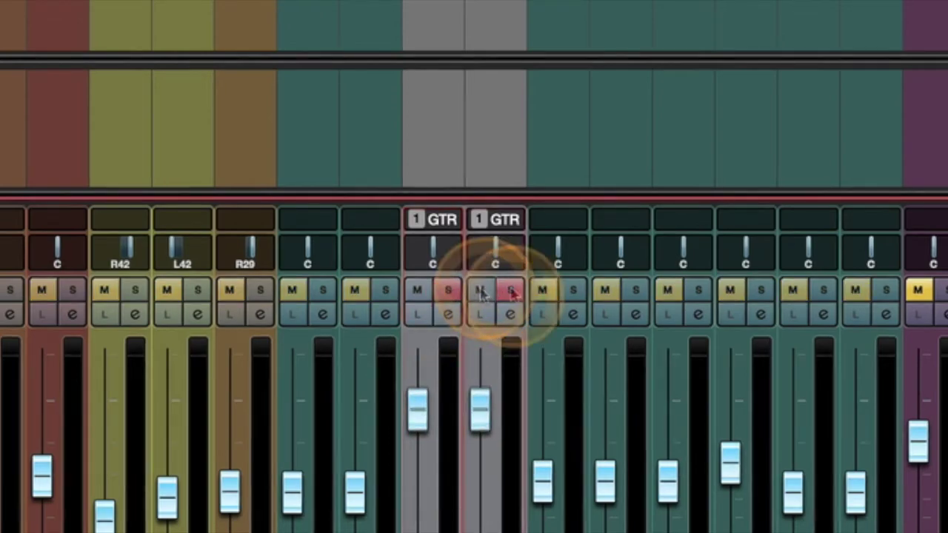
{"action": "left_click", "coordinate": [512, 293]}
{"action": "left_click", "coordinate": [512, 292]}
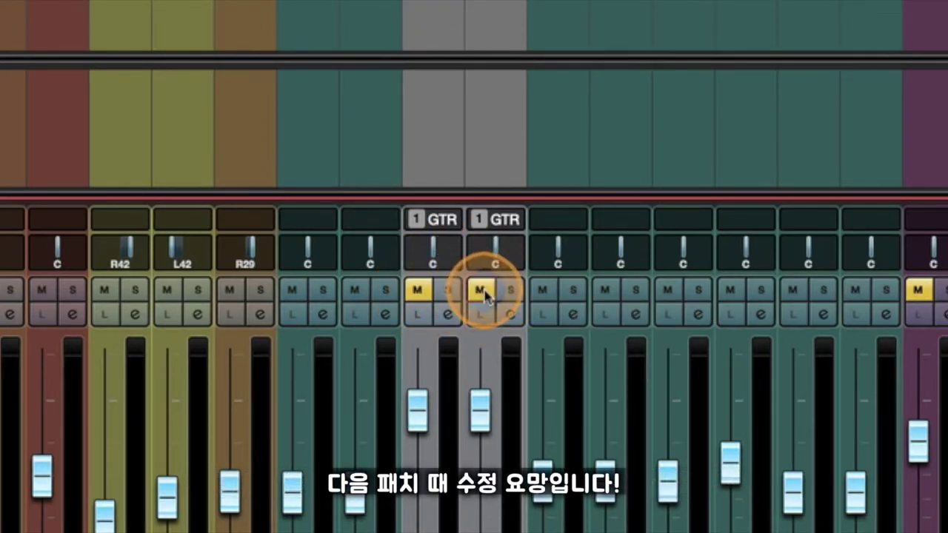
{"action": "left_click_drag", "start_coordinate": [471, 394], "coordinate": [471, 405]}
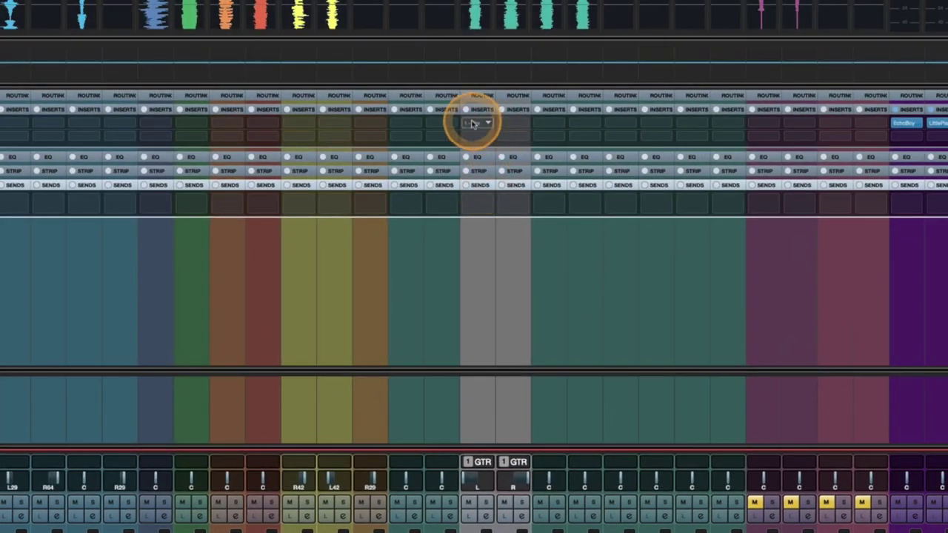
- Load the Maag EQ4 equalizer into the first insert slot of the linked Crunch Backing channels
{"action": "left_click", "coordinate": [486, 124]}
{"action": "left_click", "coordinate": [480, 220]}
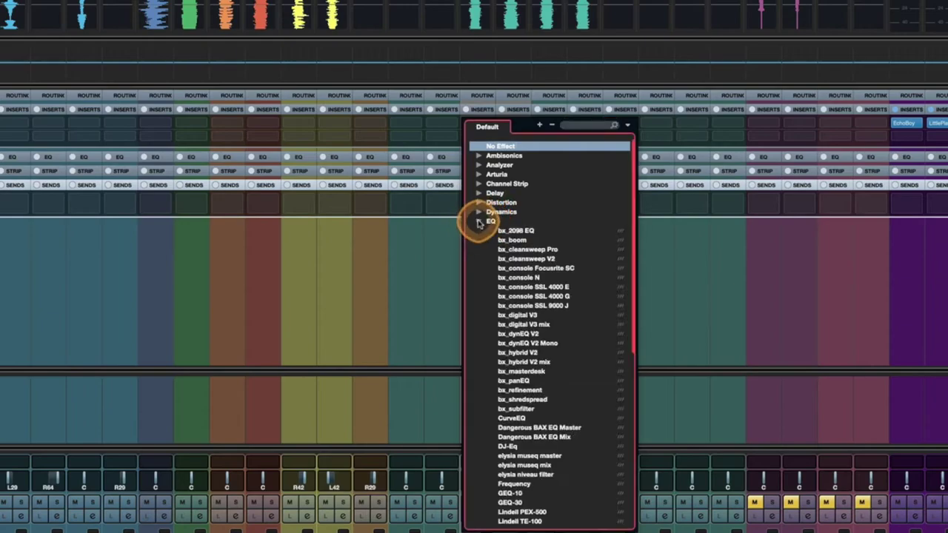
{"action": "scroll", "coordinate": [540, 311], "scroll_direction": "down", "scroll_amount": 3}
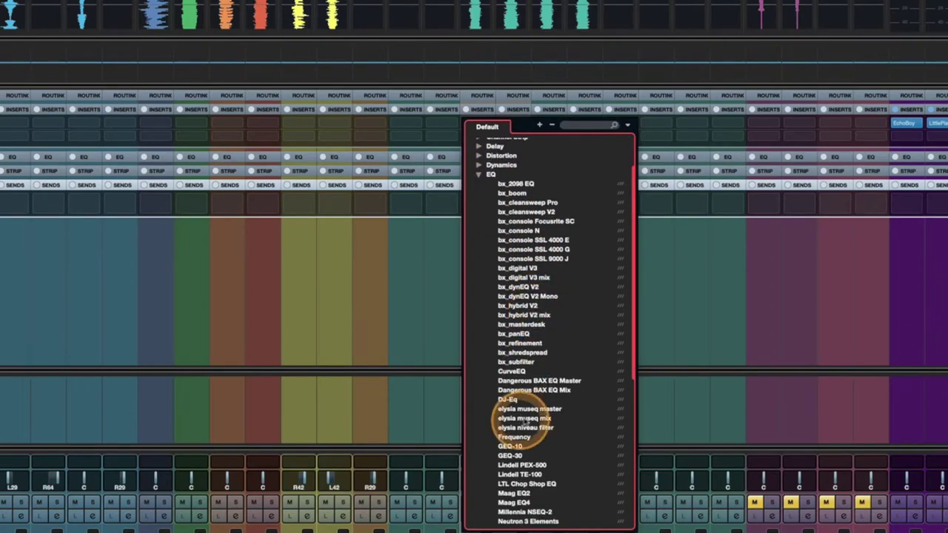
{"action": "left_click", "coordinate": [521, 459]}
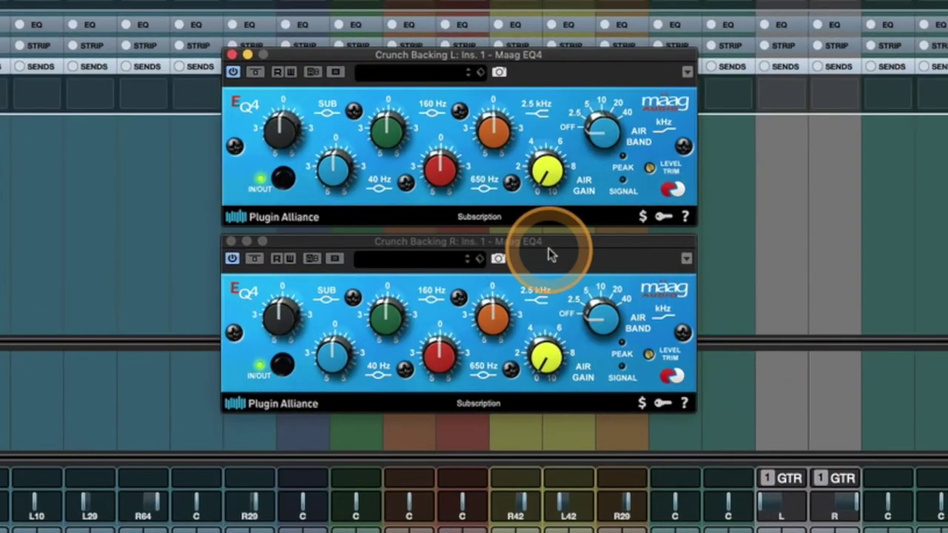
{"action": "left_click", "coordinate": [482, 55]}
{"action": "left_click", "coordinate": [579, 243]}
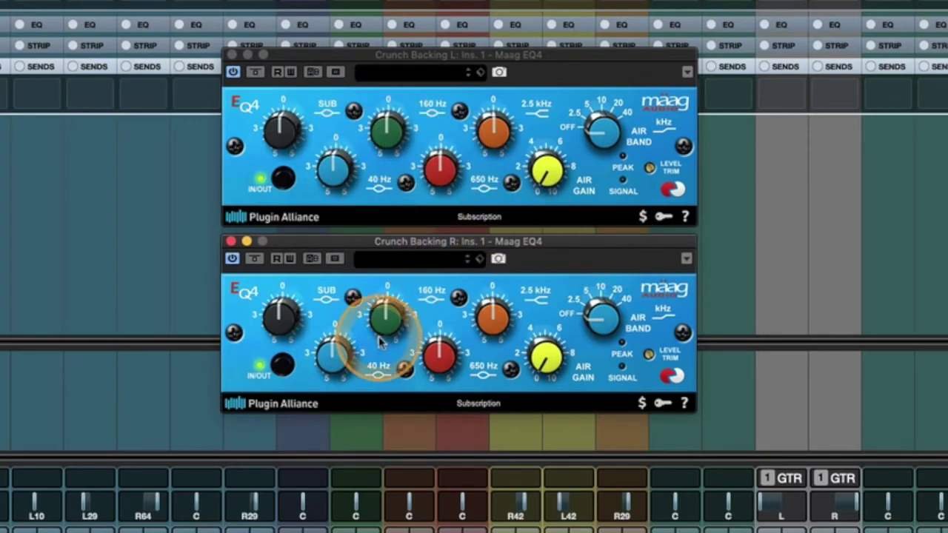
- Boost the 160 Hz and 650 Hz bands of the linked Maag EQ4 plug-ins and close both plug-in windows
{"action": "mouse_move", "coordinate": [387, 131]}
{"action": "left_mouse_down"}
{"action": "mouse_move", "coordinate": [387, 100]}
{"action": "mouse_move", "coordinate": [383, 156]}
{"action": "mouse_move", "coordinate": [381, 133]}
{"action": "left_mouse_up"}
{"action": "mouse_move", "coordinate": [435, 178]}
{"action": "left_mouse_down"}
{"action": "mouse_move", "coordinate": [442, 191]}
{"action": "mouse_move", "coordinate": [440, 170]}
{"action": "left_mouse_up"}
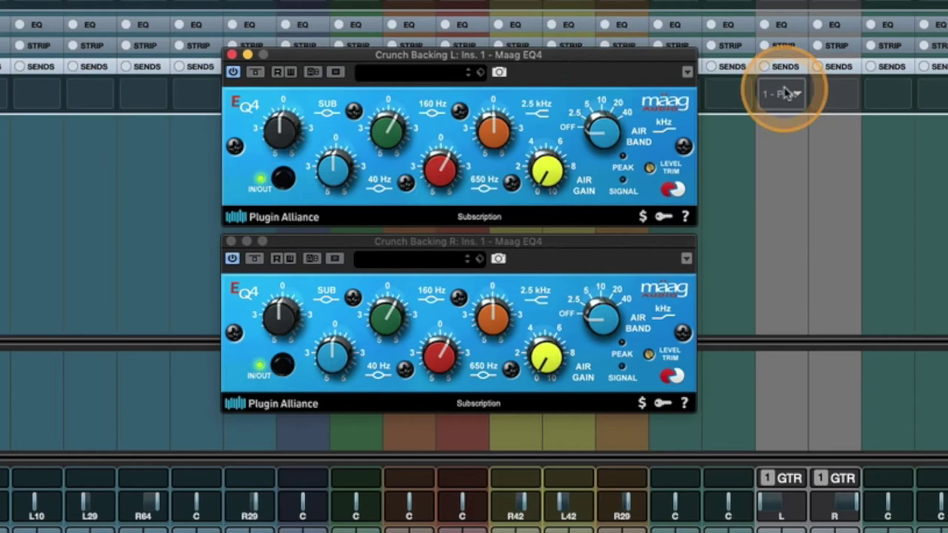
{"action": "left_click", "coordinate": [787, 94]}
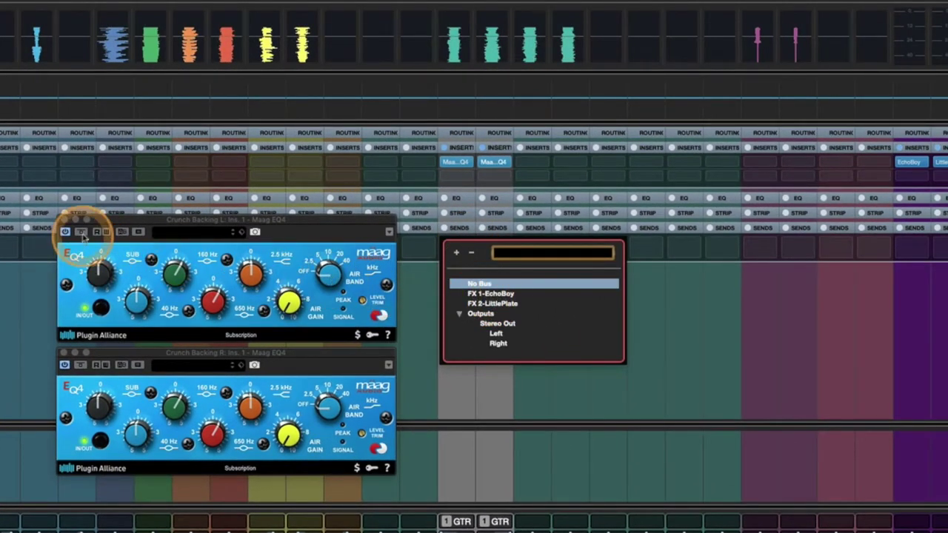
{"action": "left_click", "coordinate": [63, 219]}
{"action": "left_click", "coordinate": [64, 354]}
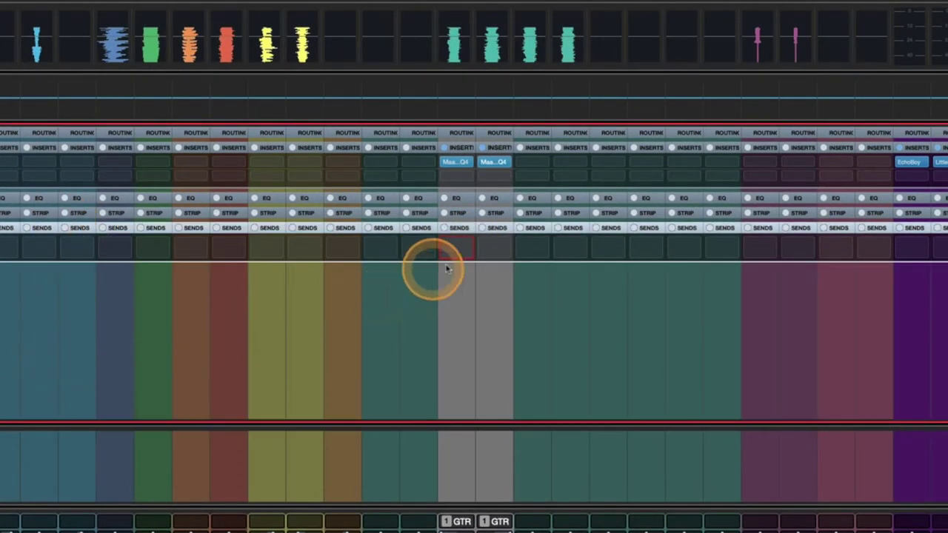
- Add an active send to FX 1-EchoBoy on the linked Crunch Backing channels and set its level to -0.87
{"action": "left_click", "coordinate": [461, 250]}
{"action": "left_click", "coordinate": [477, 294]}
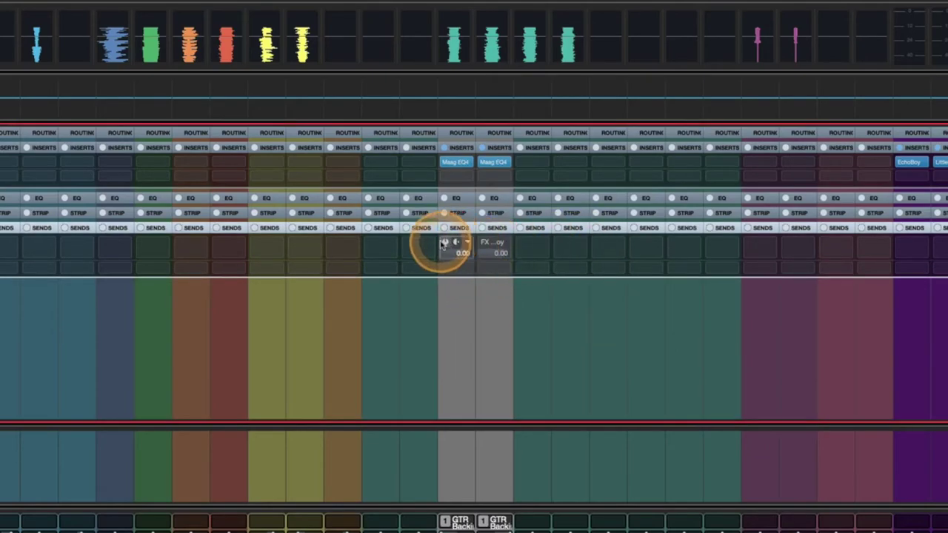
{"action": "left_click", "coordinate": [443, 244]}
{"action": "mouse_move", "coordinate": [464, 257]}
{"action": "left_mouse_down"}
{"action": "mouse_move", "coordinate": [438, 343]}
{"action": "mouse_move", "coordinate": [450, 262]}
{"action": "left_mouse_up"}
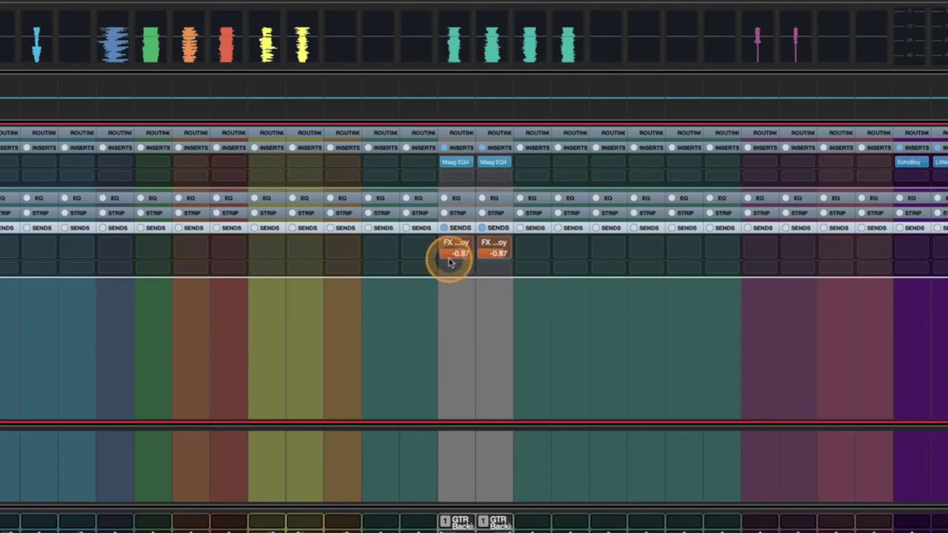
- Shape the linked Crunch Backing channels' EQ curve with a boost followed by a cut at a higher frequency
{"action": "left_click", "coordinate": [457, 200]}
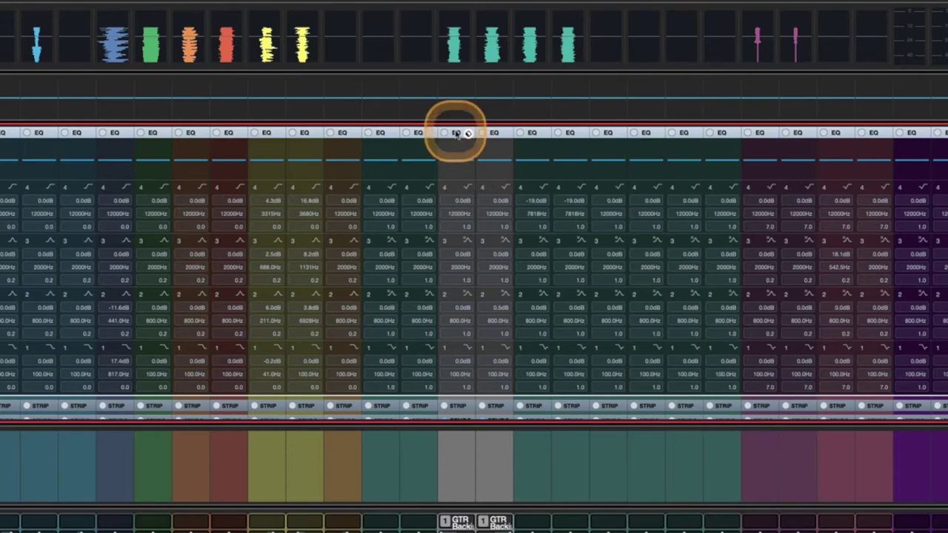
{"action": "left_click", "coordinate": [457, 132]}
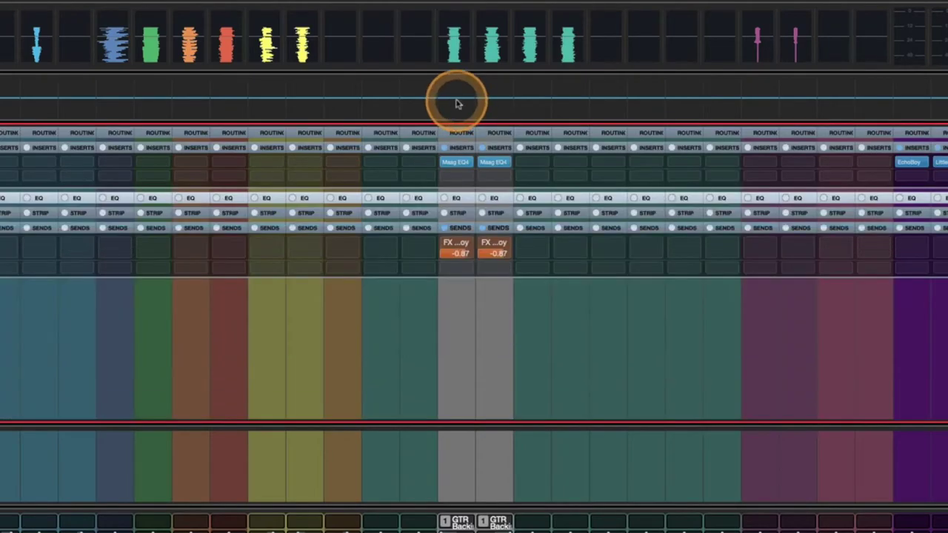
{"action": "left_click", "coordinate": [457, 104]}
{"action": "left_click_drag", "start_coordinate": [462, 102], "coordinate": [423, 68]}
{"action": "left_click_drag", "start_coordinate": [503, 102], "coordinate": [489, 141]}
{"action": "left_click", "coordinate": [548, 201]}
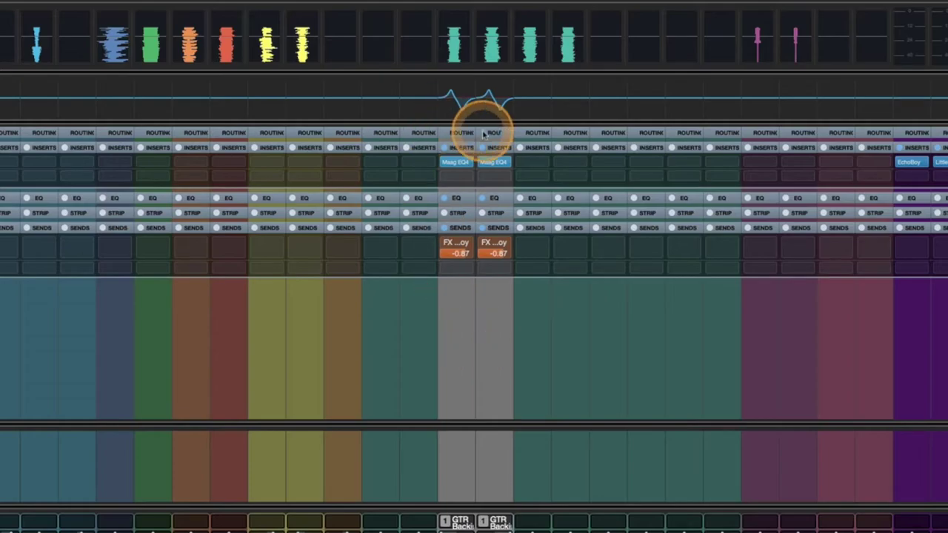
- Lower the linked Crunch Backing faders further and unlink the two selected channels
{"action": "left_click_drag", "start_coordinate": [488, 424], "coordinate": [489, 437]}
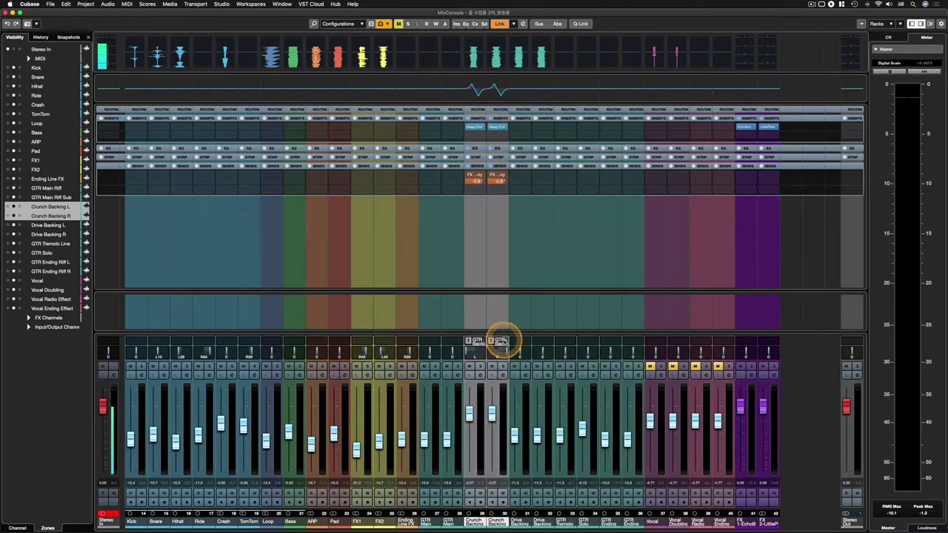
{"action": "left_click", "coordinate": [501, 341]}
{"action": "left_click", "coordinate": [525, 354]}
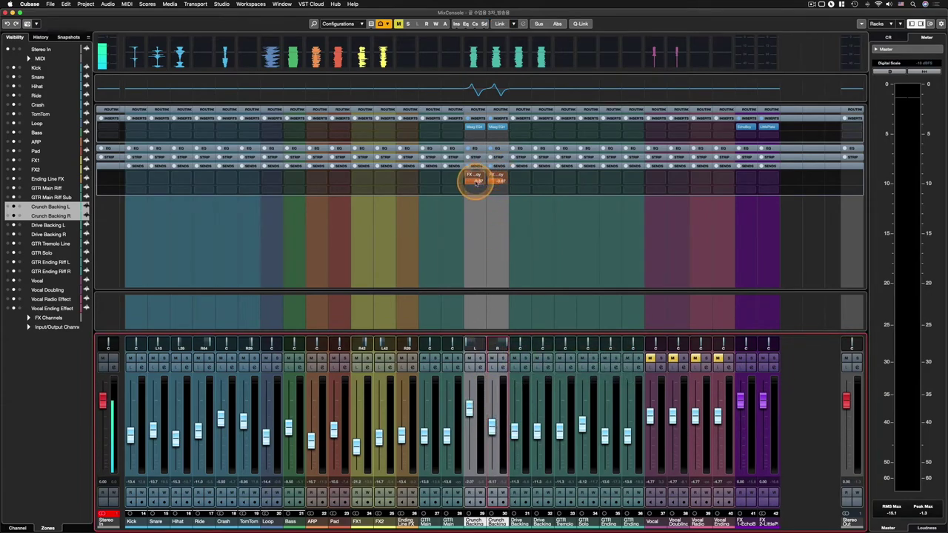
- Set the unlinked Crunch Backing L send to -9.30 and reshape Crunch Backing R's EQ curve with a lowered high end
{"action": "left_click_drag", "start_coordinate": [476, 182], "coordinate": [455, 214]}
{"action": "left_click", "coordinate": [489, 90]}
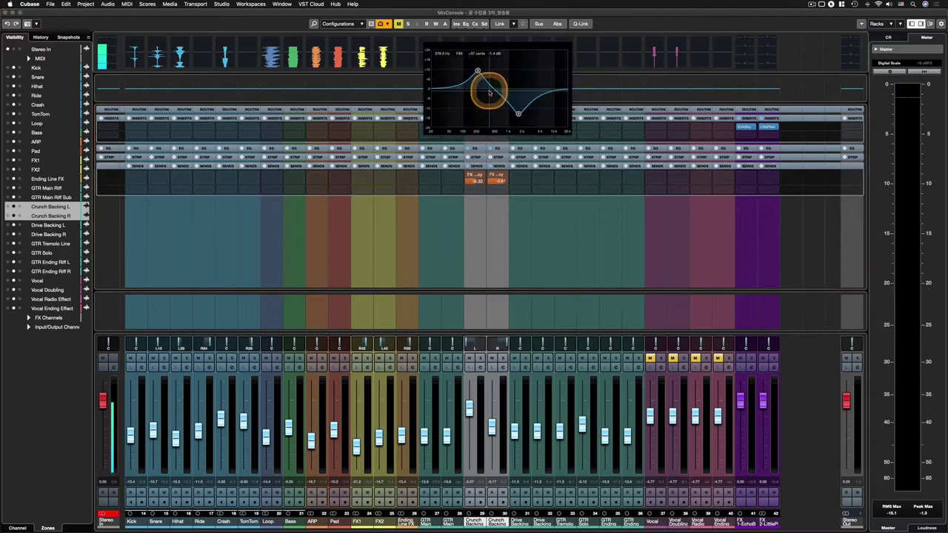
{"action": "left_click_drag", "start_coordinate": [493, 90], "coordinate": [457, 106]}
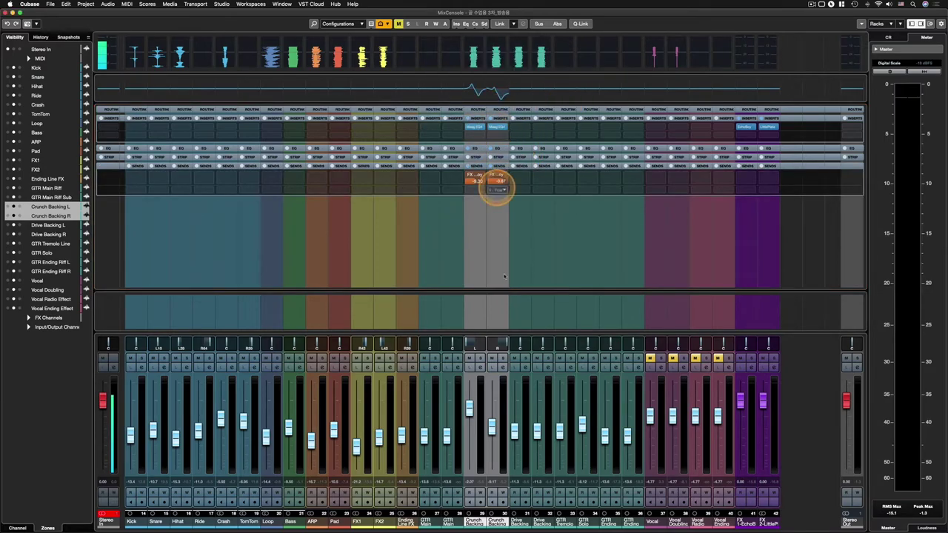
- Set the Crunch Backing L and R faders to -6.08 and -7.93 and link both channels as Link 1 without Pan
{"action": "left_click_drag", "start_coordinate": [491, 430], "coordinate": [491, 428]}
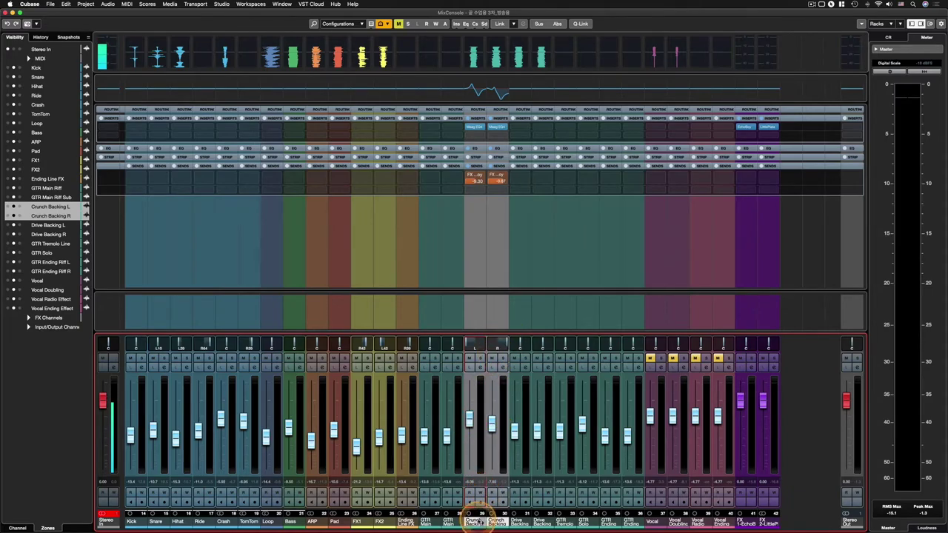
{"action": "right_click", "coordinate": [474, 520]}
{"action": "left_click", "coordinate": [494, 355]}
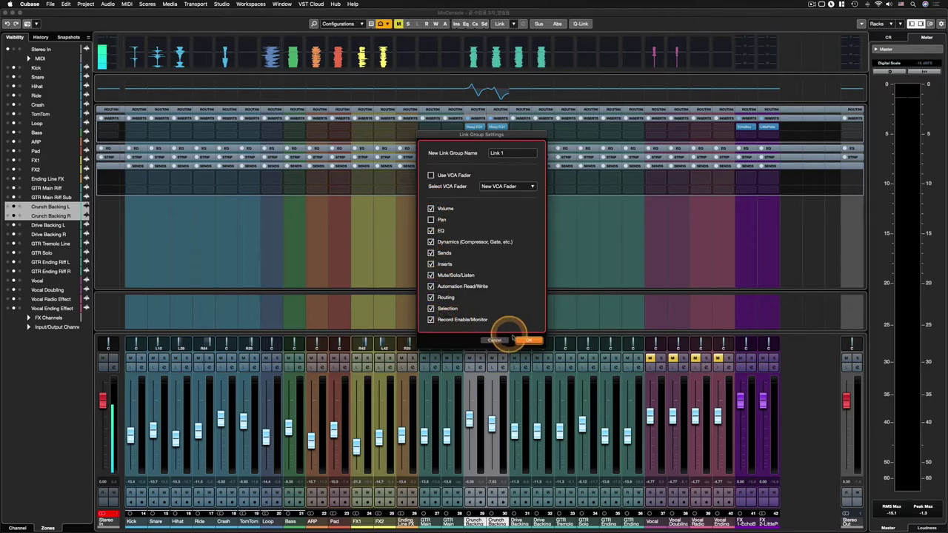
{"action": "left_click", "coordinate": [529, 340]}
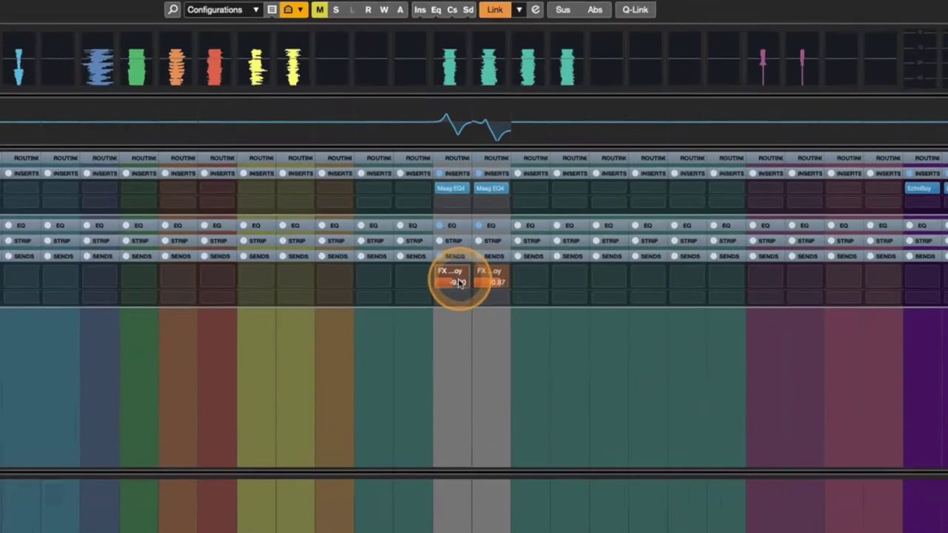
- Lower the linked Crunch Backing sends to -13.5 and -5.12 and raise the two linked faders together
{"action": "left_click_drag", "start_coordinate": [477, 181], "coordinate": [464, 207]}
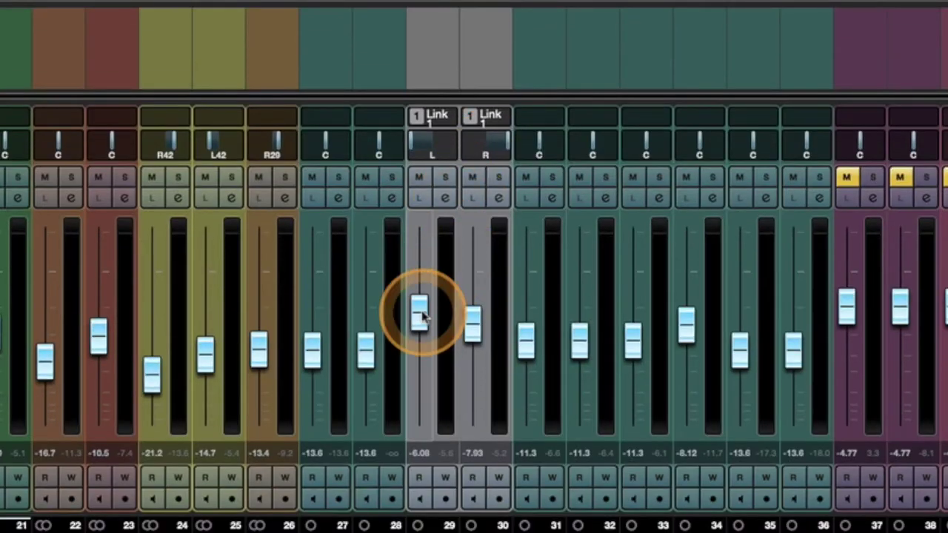
{"action": "left_click_drag", "start_coordinate": [421, 312], "coordinate": [483, 300]}
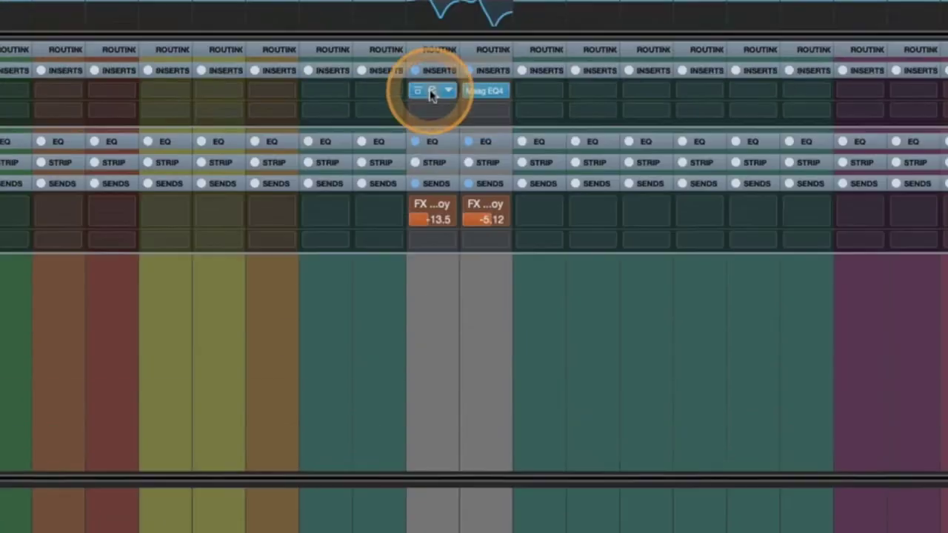
- Reshape the linked Crunch Backing channels' EQ curves with a cut in the lows and a boost at a higher frequency
{"action": "left_click", "coordinate": [434, 179]}
{"action": "left_click_drag", "start_coordinate": [385, 133], "coordinate": [328, 218]}
{"action": "left_click", "coordinate": [493, 205]}
{"action": "left_click_drag", "start_coordinate": [530, 234], "coordinate": [526, 135]}
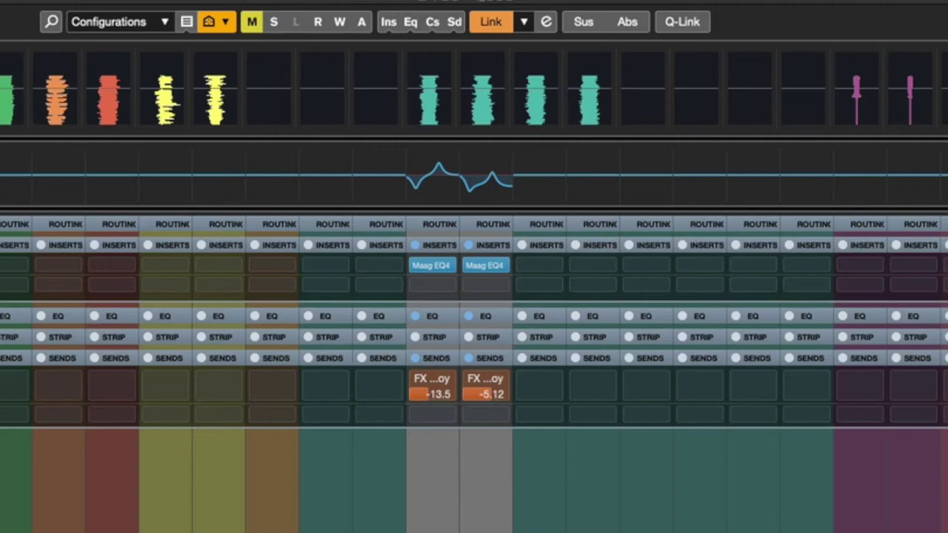
- Deactivate the FX 1-EchoBoy sends on the linked Crunch Backing channels and raise their faders to 0.67 and -1.18
{"action": "left_click", "coordinate": [469, 381]}
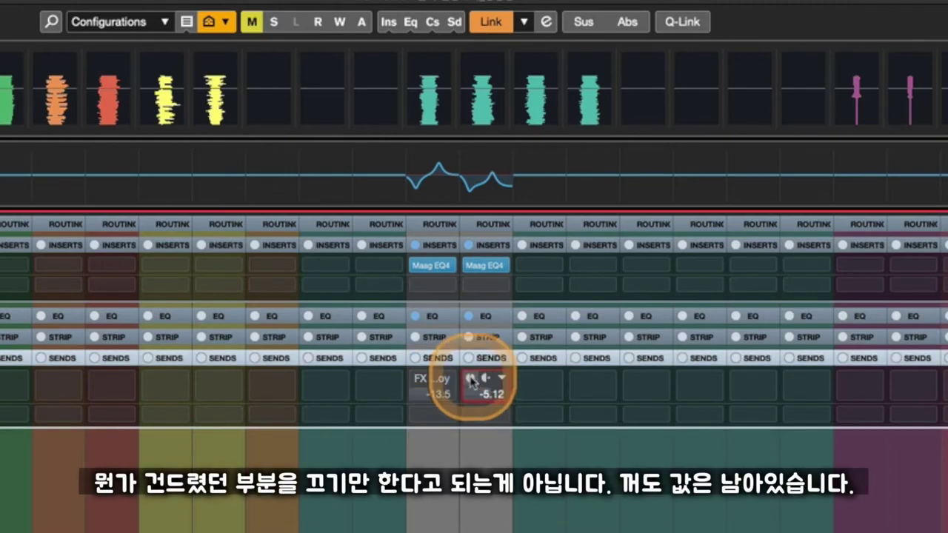
{"action": "left_click", "coordinate": [415, 382]}
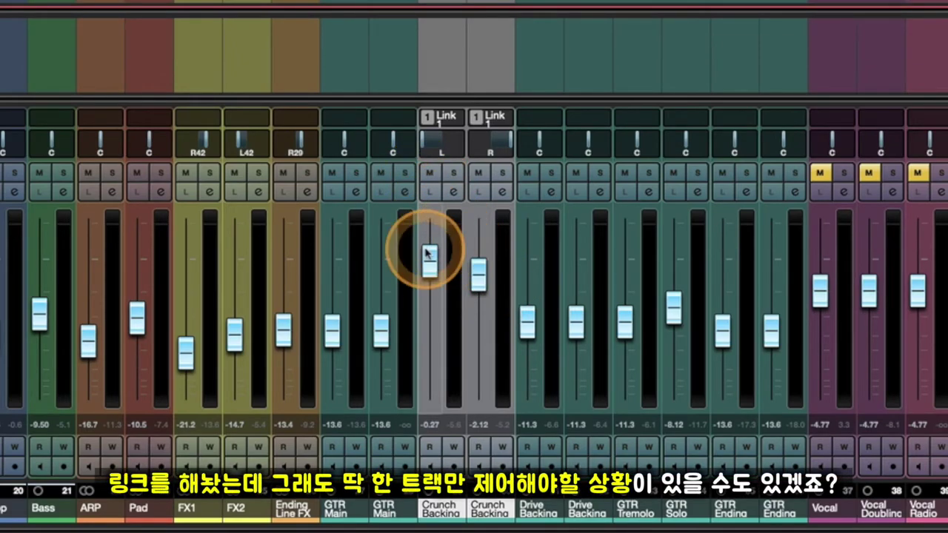
{"action": "left_click_drag", "start_coordinate": [437, 296], "coordinate": [430, 275]}
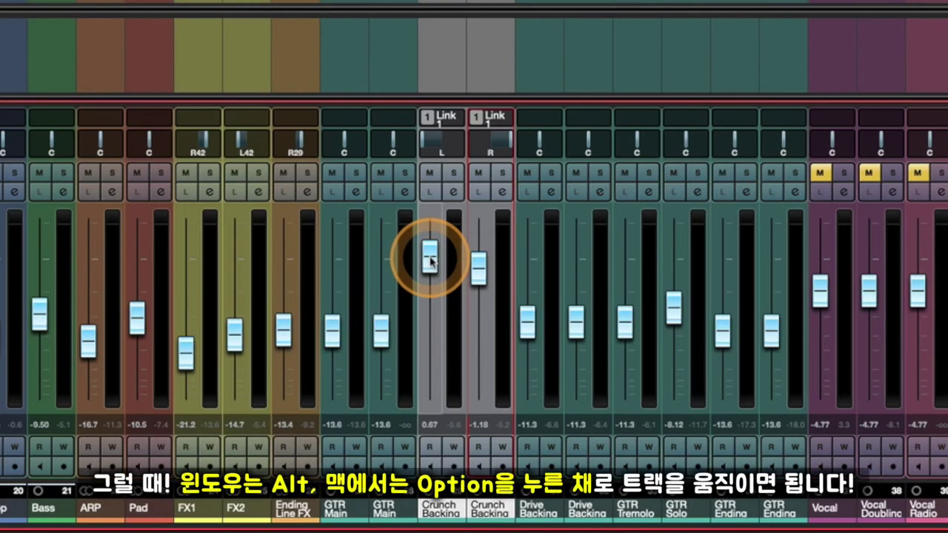
- Adjust only Crunch Backing L within the link, setting its fader to 0.76 and its send level to -12.2
{"action": "mouse_move", "coordinate": [430, 261]}
{"action": "left_mouse_down"}
{"action": "mouse_move", "coordinate": [430, 345]}
{"action": "mouse_move", "coordinate": [430, 254]}
{"action": "left_mouse_up"}
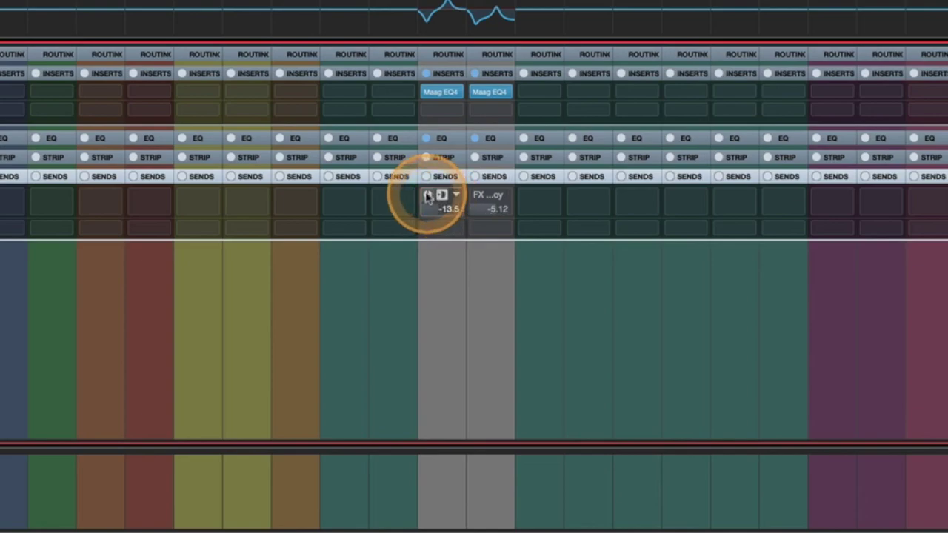
{"action": "left_click", "coordinate": [442, 207]}
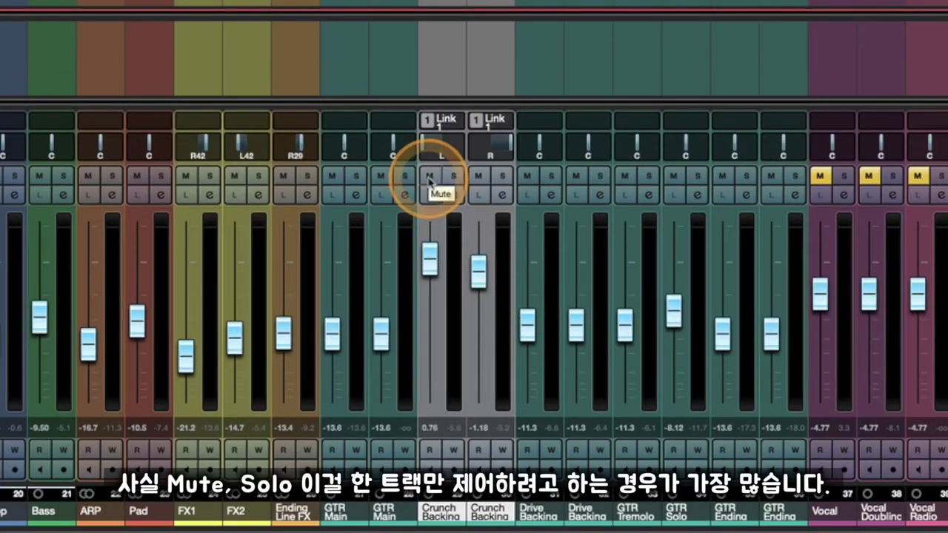
- Mute and unmute only Crunch Backing L, and switch its solo defeat on and off
{"action": "left_click", "coordinate": [429, 177]}
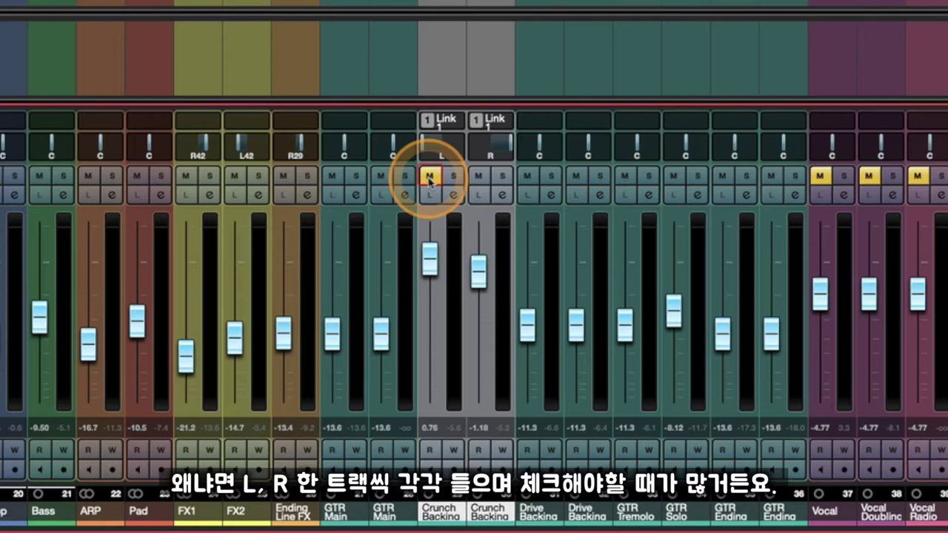
{"action": "left_click", "coordinate": [429, 178]}
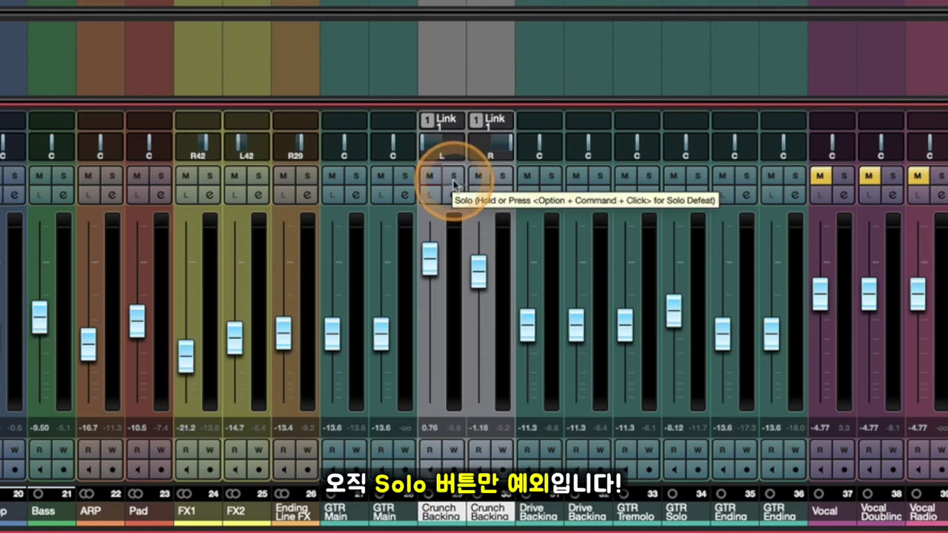
{"action": "left_click", "coordinate": [455, 178], "text": "alt"}
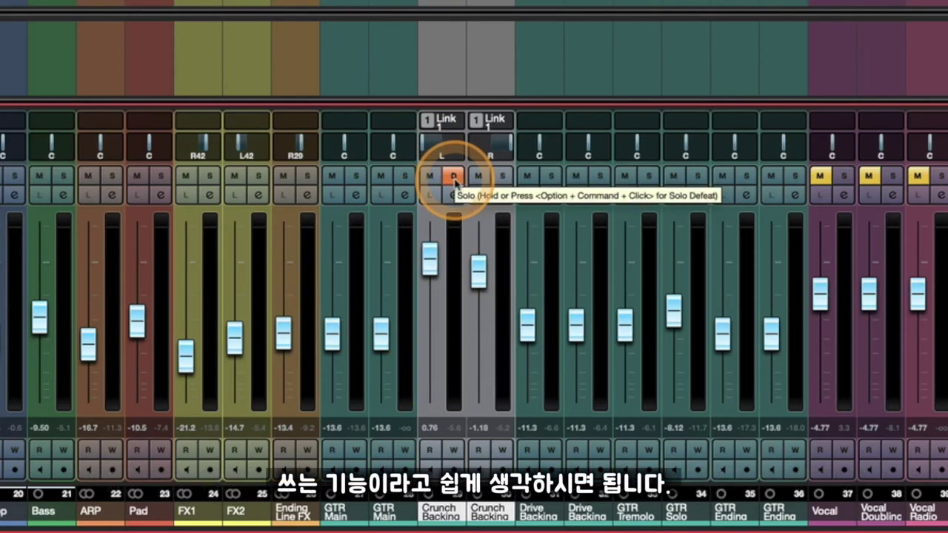
{"action": "left_click", "coordinate": [455, 177]}
{"action": "left_click", "coordinate": [455, 178]}
{"action": "left_click", "coordinate": [455, 178]}
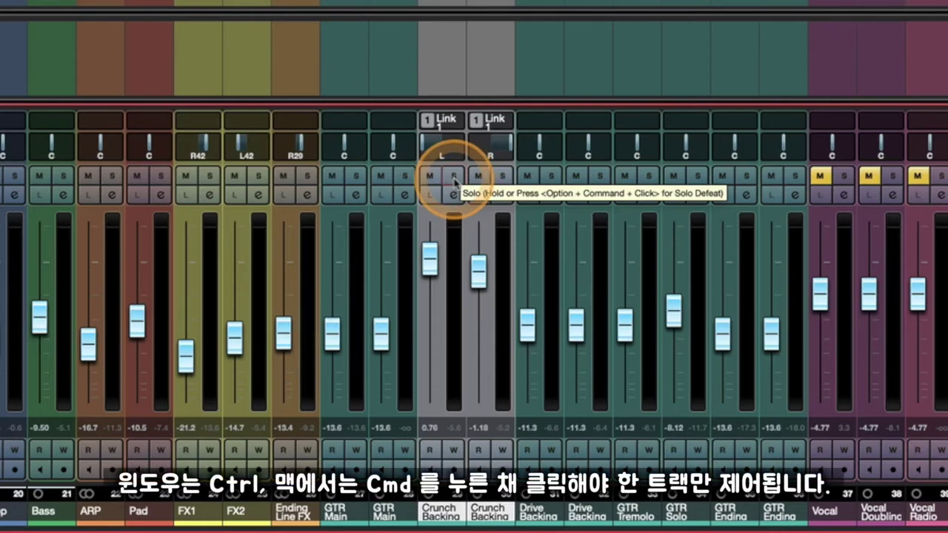
- Solo and unsolo Crunch Backing L and R one at a time within the link, and set only R's fader to -0.97
{"action": "left_click", "coordinate": [455, 180]}
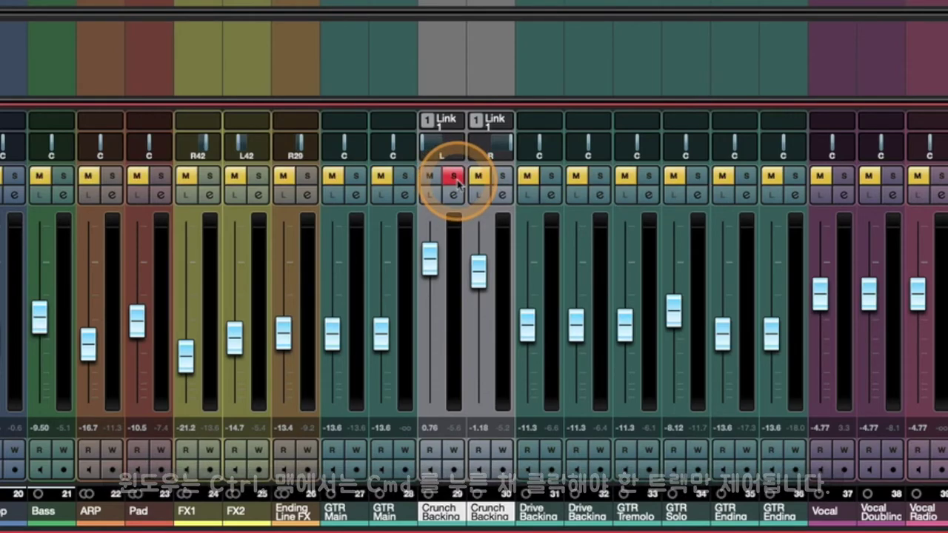
{"action": "left_click", "coordinate": [455, 179]}
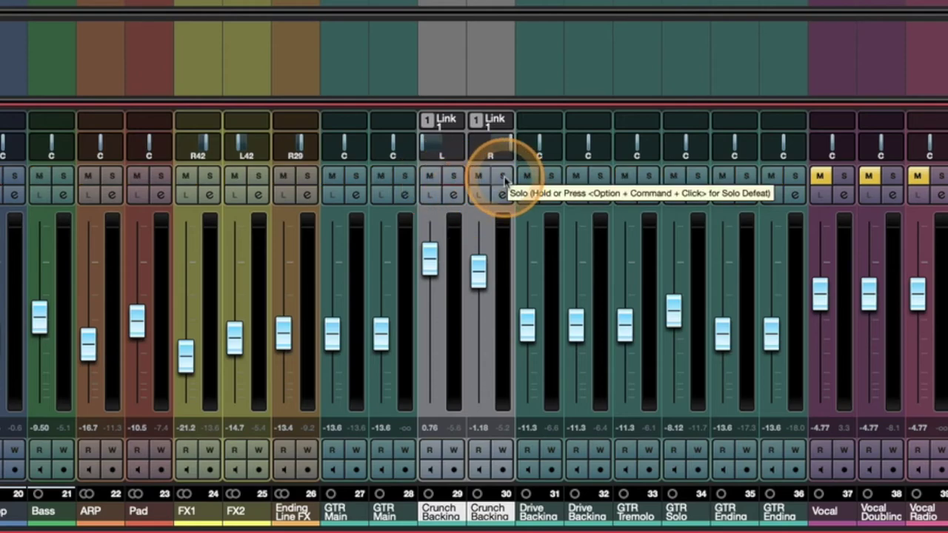
{"action": "left_click", "coordinate": [503, 179]}
{"action": "left_click", "coordinate": [503, 179]}
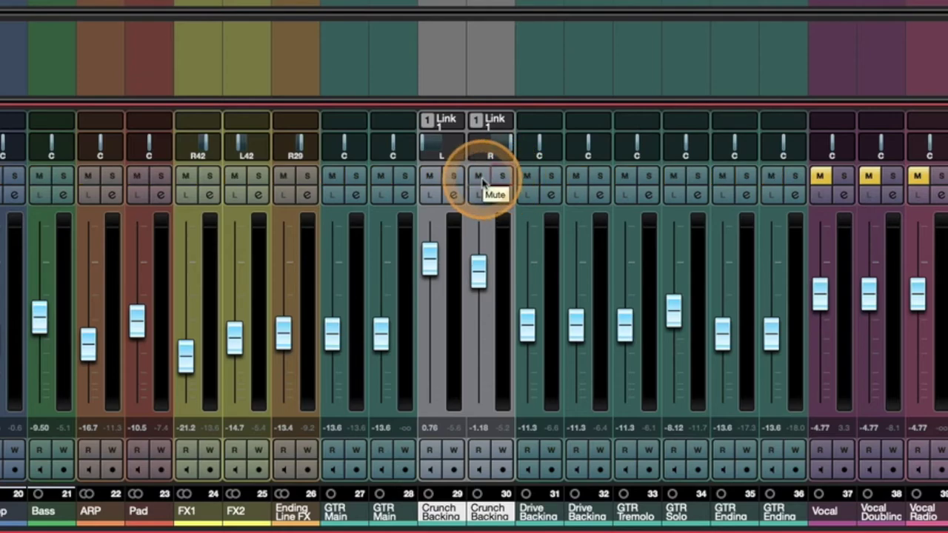
{"action": "mouse_move", "coordinate": [479, 274]}
{"action": "left_mouse_down"}
{"action": "mouse_move", "coordinate": [482, 299]}
{"action": "mouse_move", "coordinate": [482, 277]}
{"action": "left_mouse_up"}
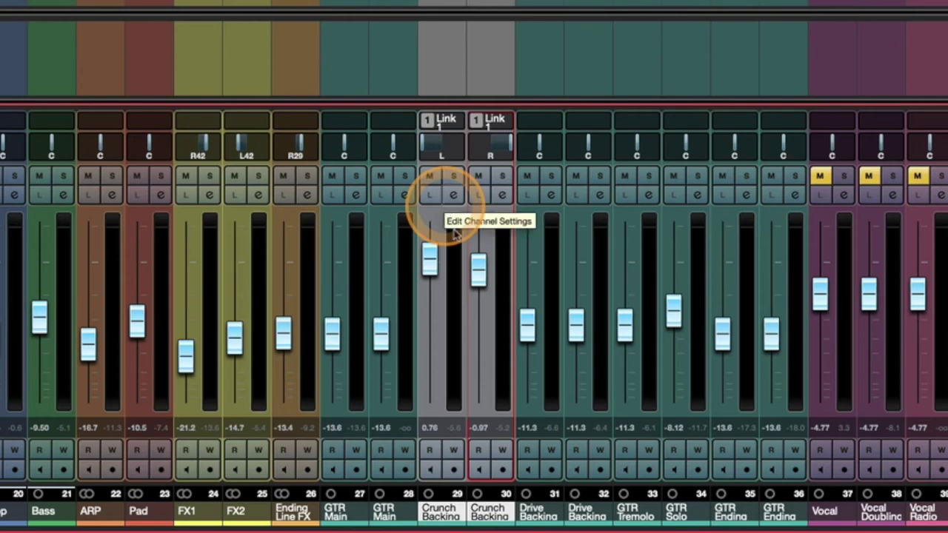
- Select the Drive Backing L channel and examine the option for including it in the existing Link 1 group
{"action": "left_click", "coordinate": [533, 513]}
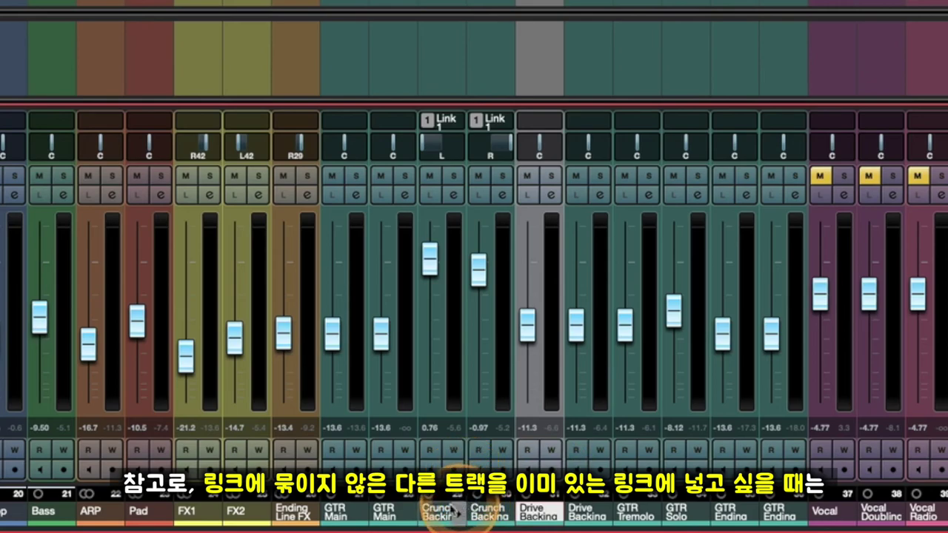
{"action": "left_click", "coordinate": [555, 121]}
{"action": "mouse_move", "coordinate": [590, 146]}
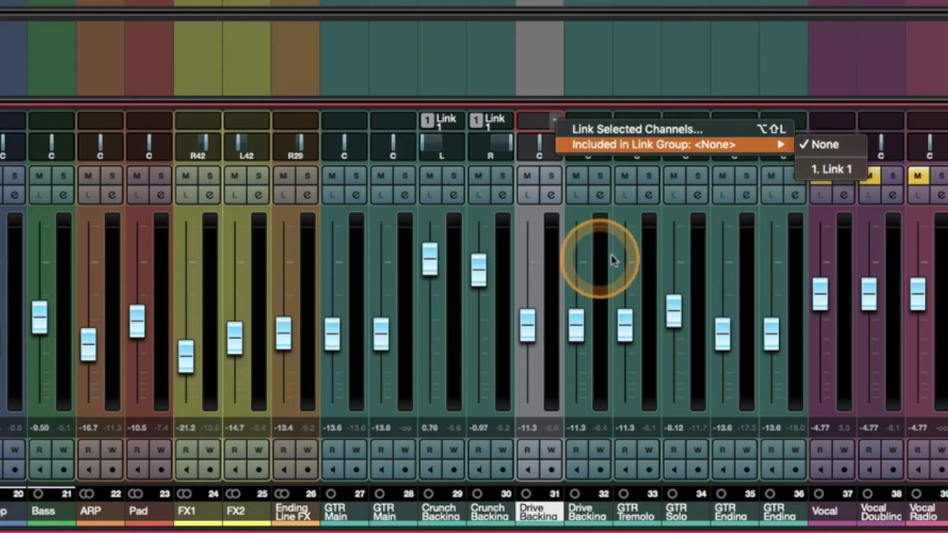
{"action": "left_click", "coordinate": [538, 510]}
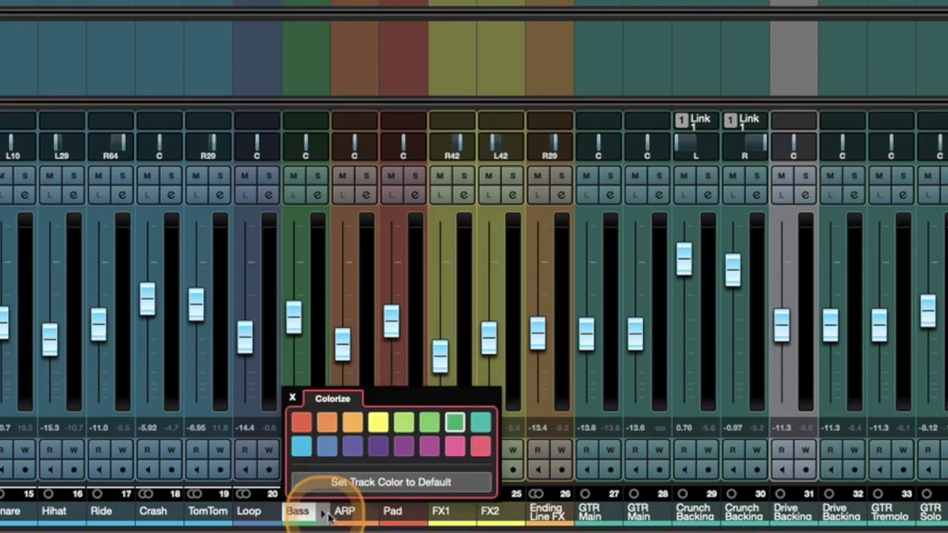
- Select the ARP, Pad, FX1 and FX2 channels and start linking them in a new link group
{"action": "left_click", "coordinate": [319, 510]}
{"action": "left_click", "coordinate": [347, 510]}
{"action": "left_click", "coordinate": [482, 511], "text": "shift"}
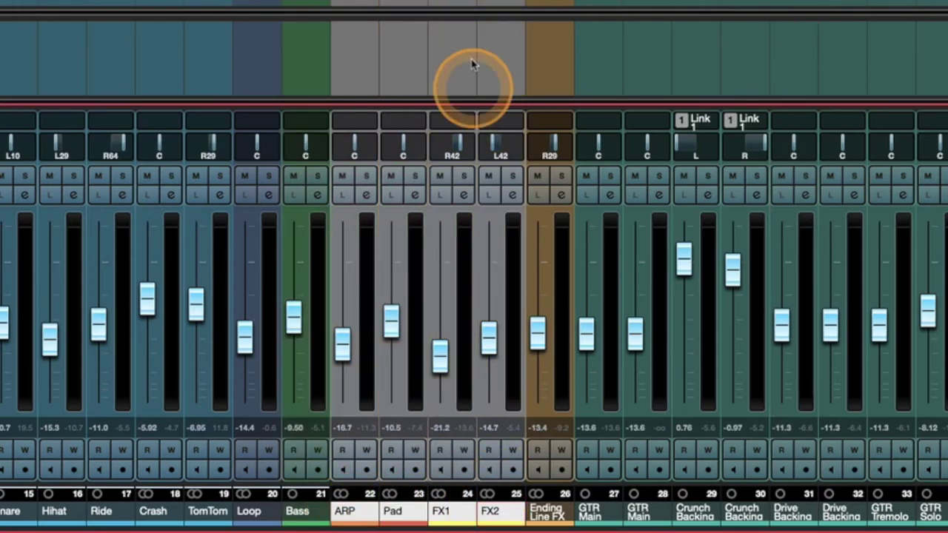
{"action": "left_click", "coordinate": [521, 122]}
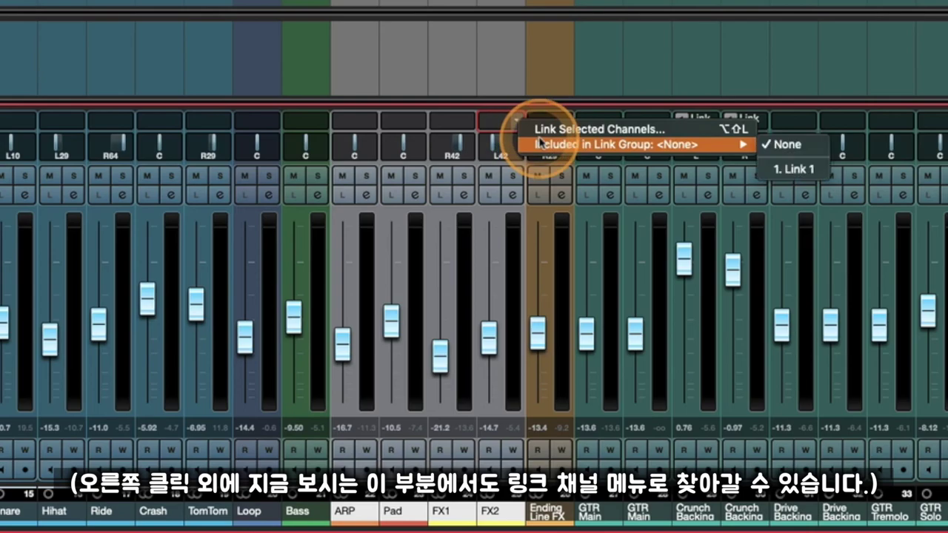
{"action": "left_click", "coordinate": [550, 131]}
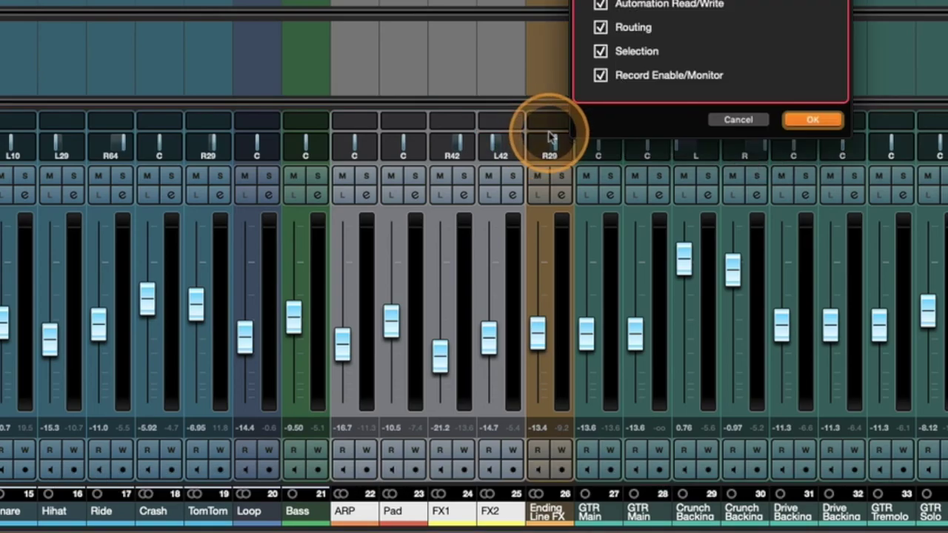
- Restrict the new Link 2 group to Mute/Solo/Listen and Routing by disabling every other linked parameter, and create it
{"action": "left_click", "coordinate": [368, 210]}
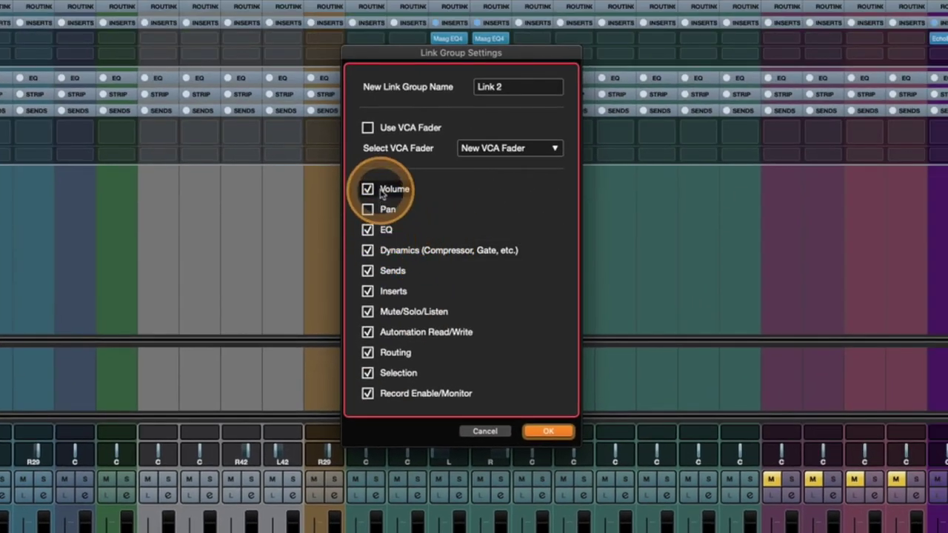
{"action": "left_click", "coordinate": [367, 230]}
{"action": "left_click", "coordinate": [367, 251]}
{"action": "left_click", "coordinate": [367, 270]}
{"action": "left_click", "coordinate": [367, 291]}
{"action": "left_click", "coordinate": [368, 312]}
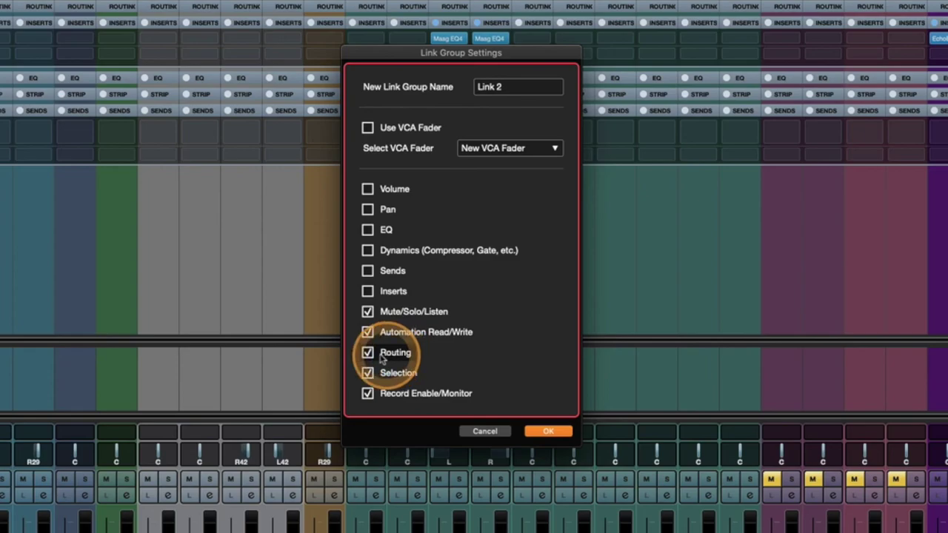
{"action": "left_click", "coordinate": [374, 332]}
{"action": "left_click", "coordinate": [386, 379]}
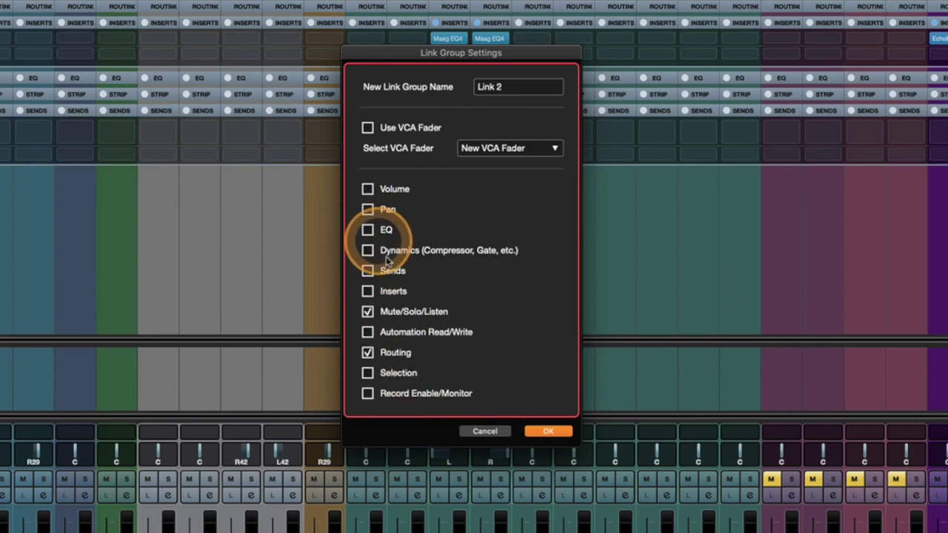
{"action": "left_click", "coordinate": [546, 433]}
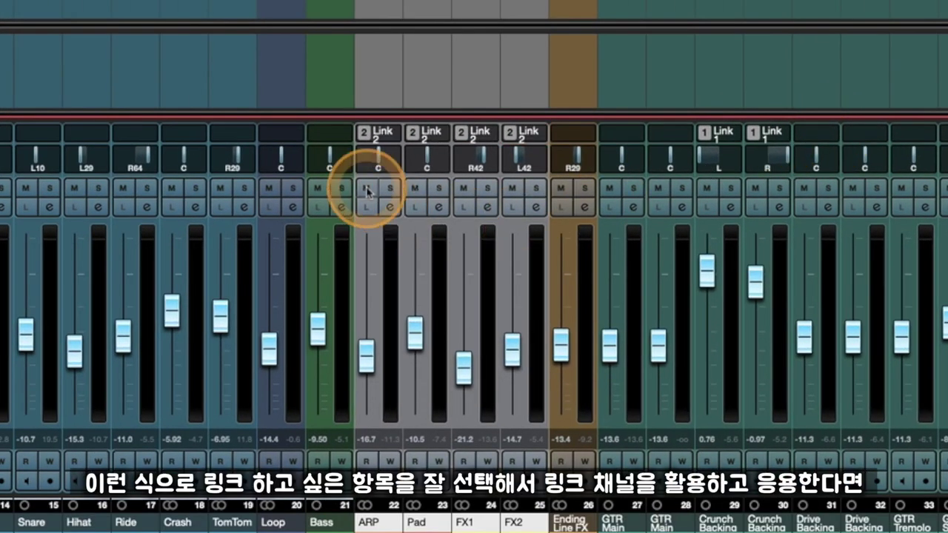
- Toggle mute and solo on the linked ARP, Pad, FX1 and FX2 channels, and unlink all four
{"action": "left_click", "coordinate": [367, 189]}
{"action": "left_click", "coordinate": [438, 189]}
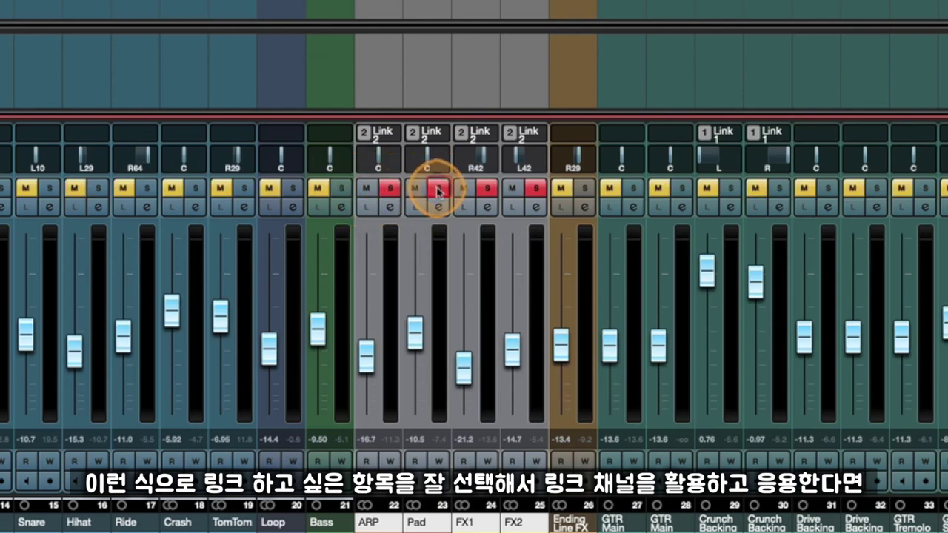
{"action": "left_click", "coordinate": [438, 189]}
{"action": "right_click", "coordinate": [398, 133]}
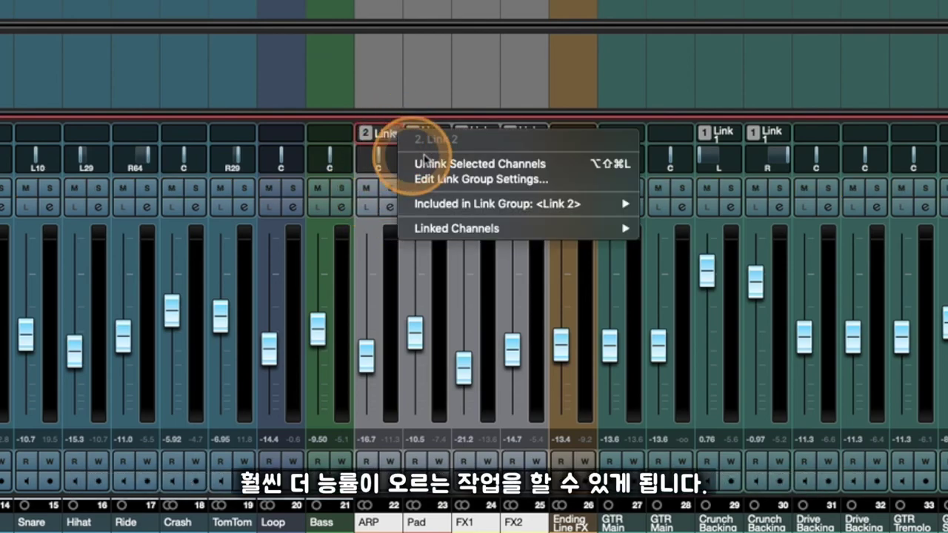
{"action": "left_click", "coordinate": [482, 167]}
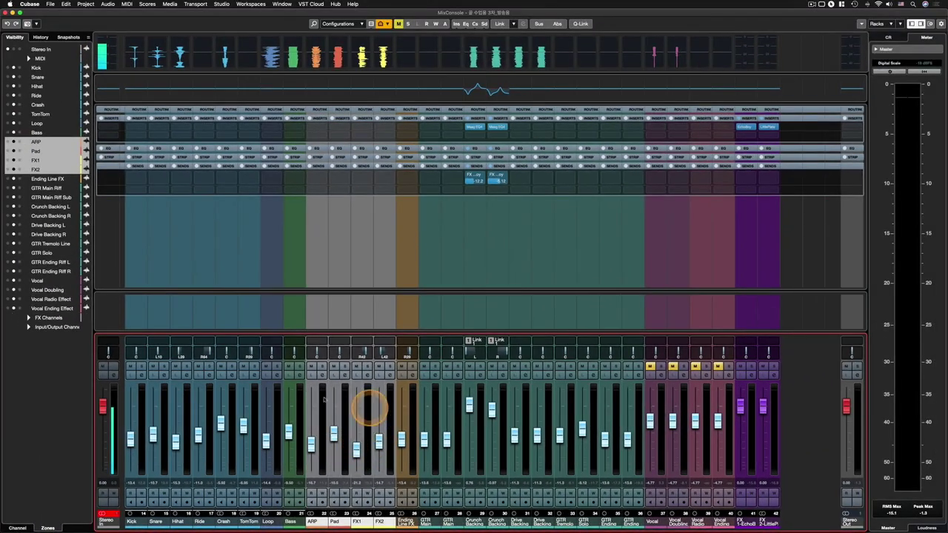